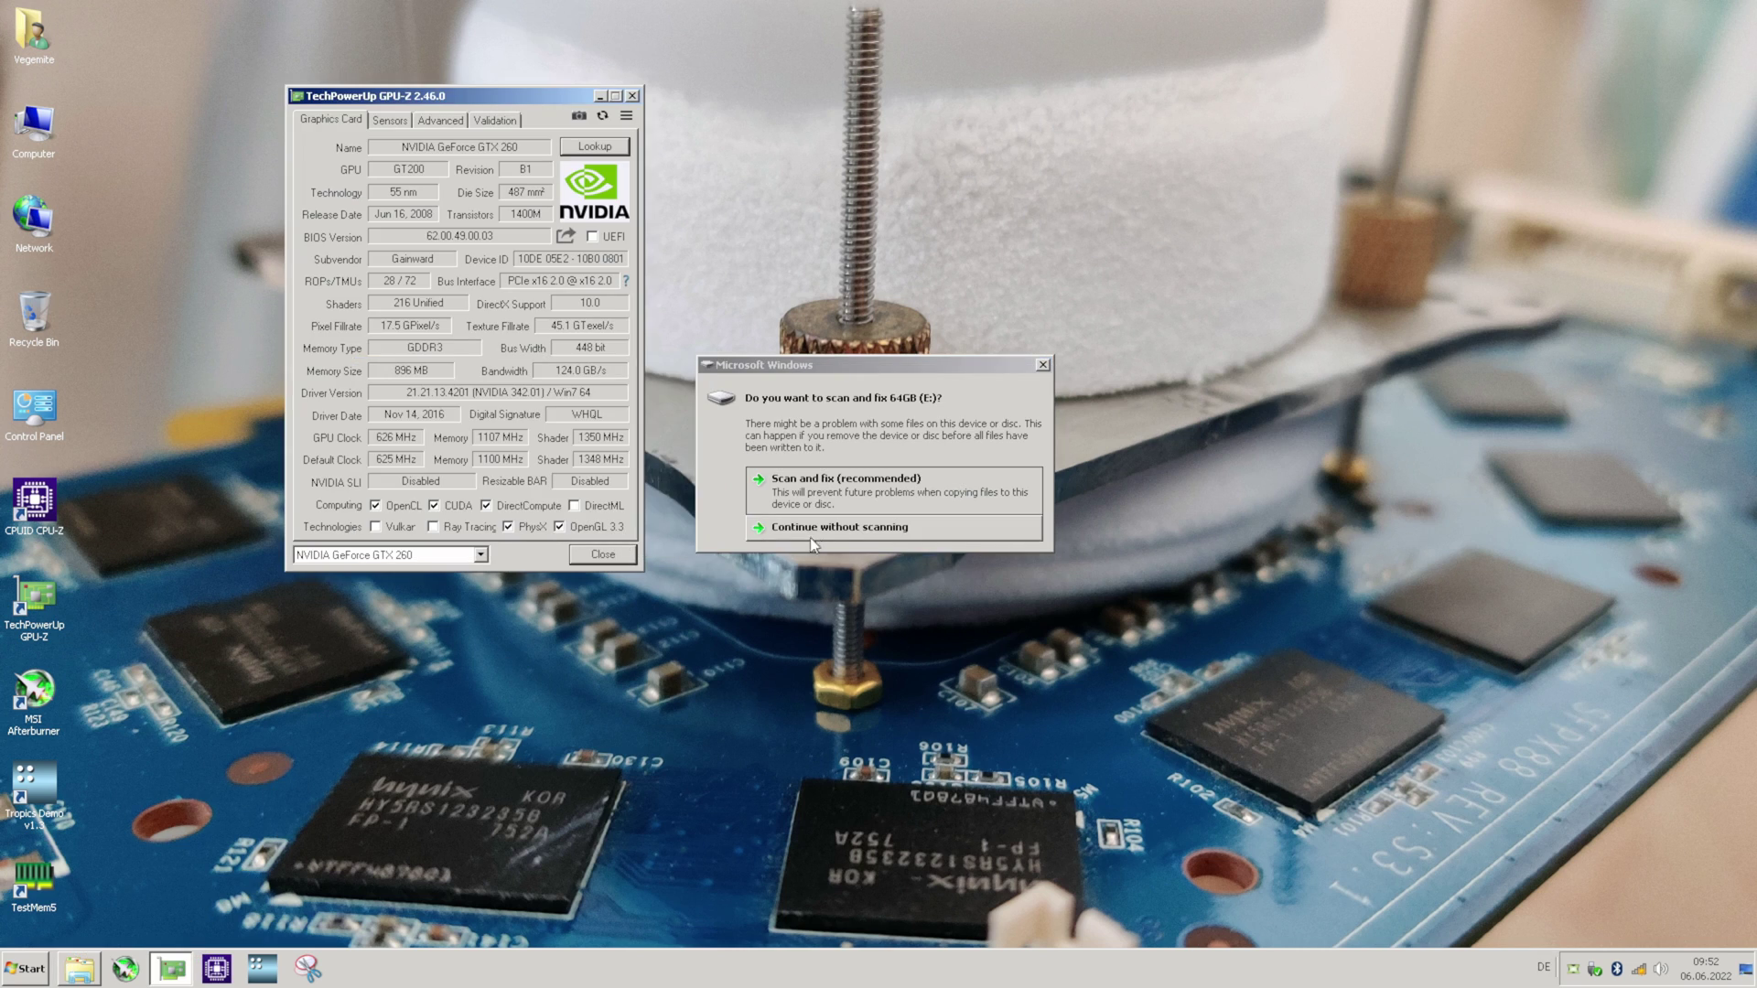
- Skip scanning the 64GB drive and move the GPU-Z window toward the screen centre
{"action": "left_click", "coordinate": [804, 540]}
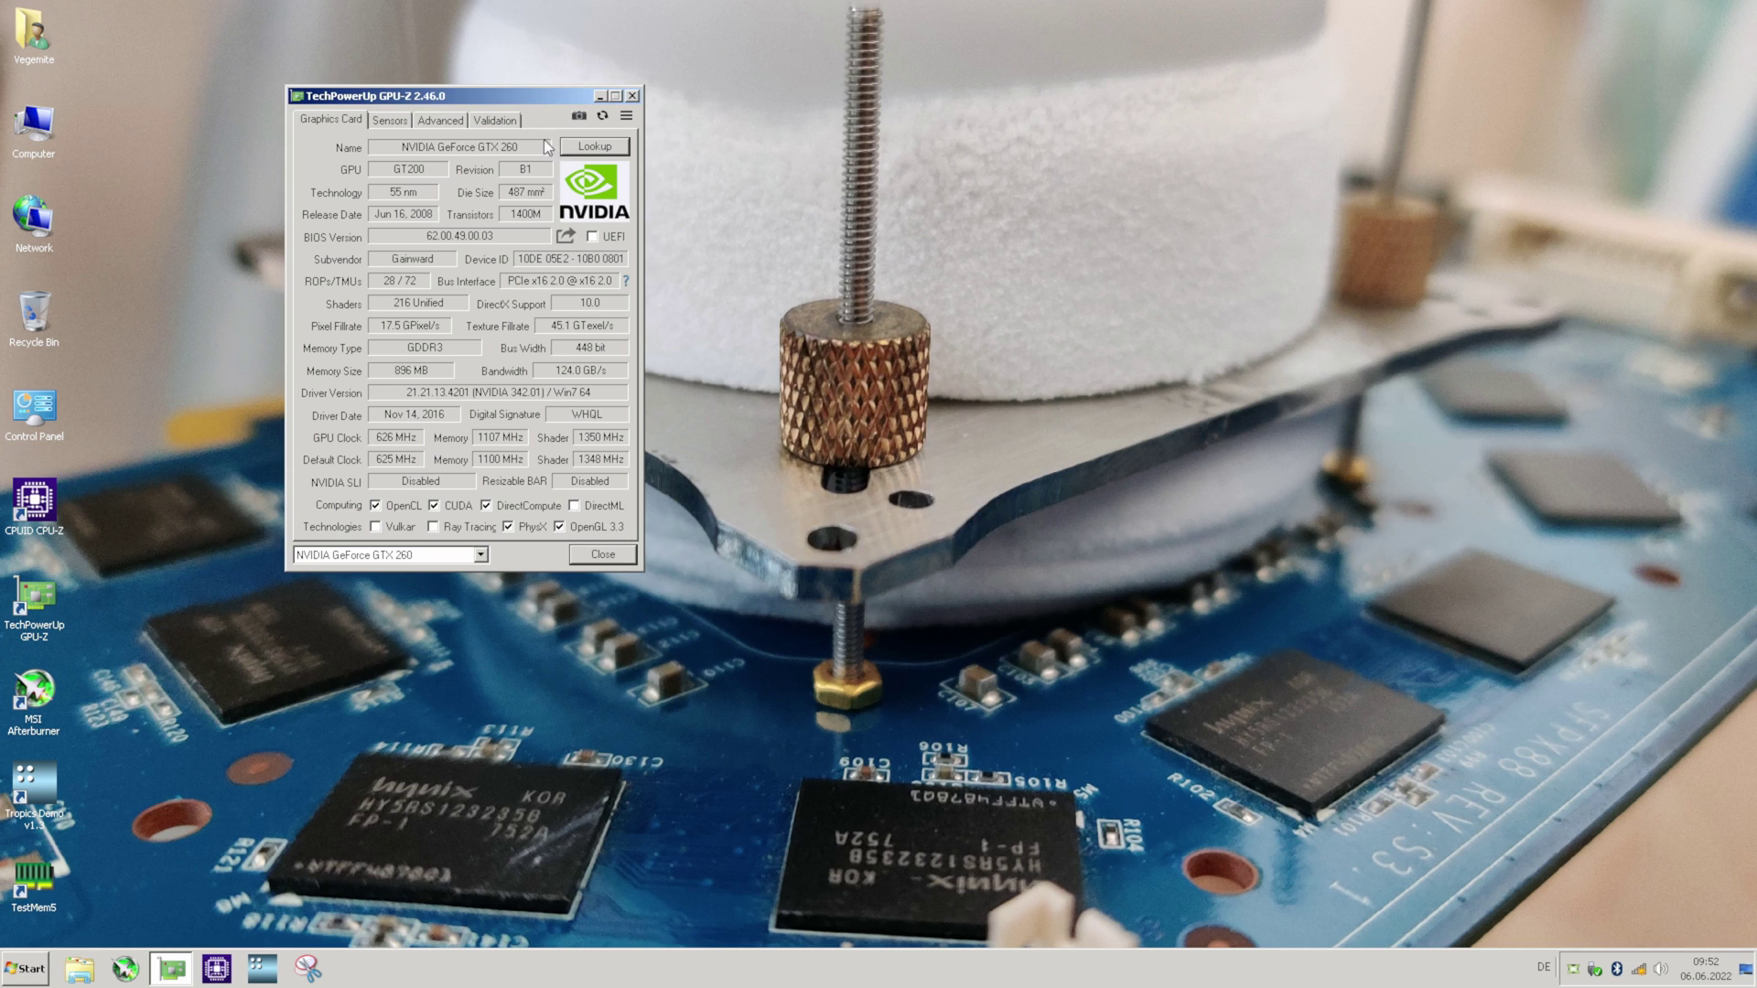
{"action": "left_click_drag", "start_coordinate": [495, 99], "coordinate": [680, 154]}
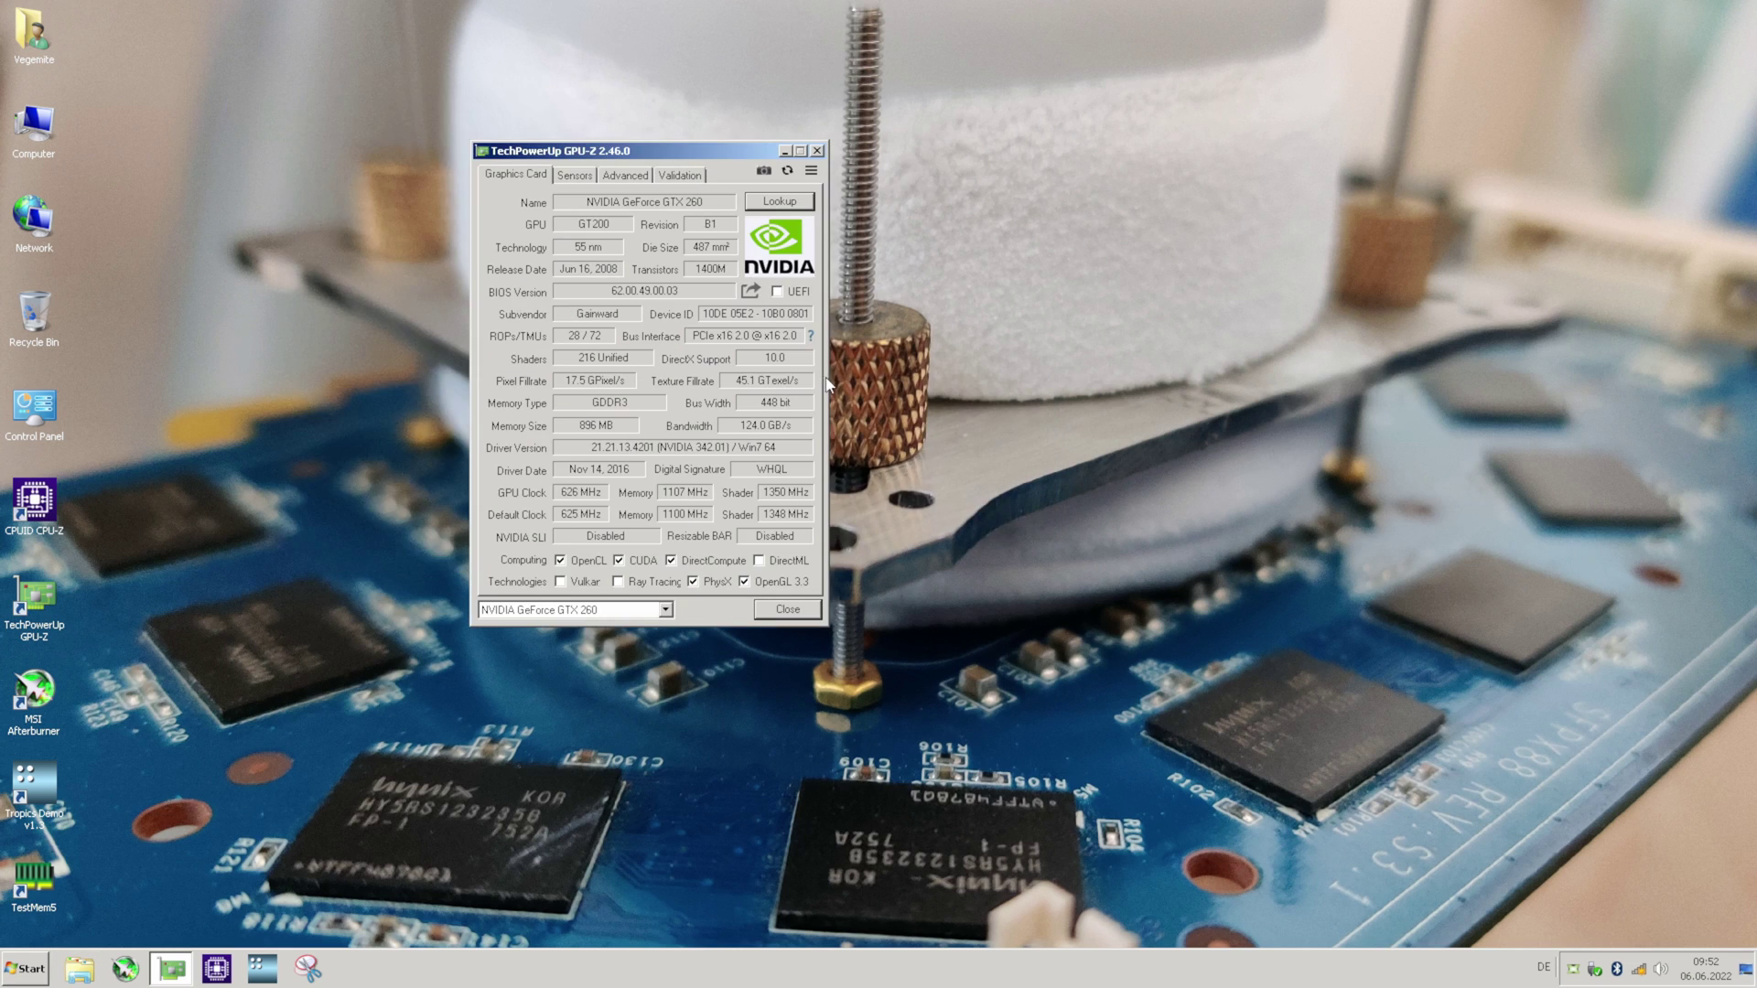
{"action": "left_click", "coordinate": [807, 337]}
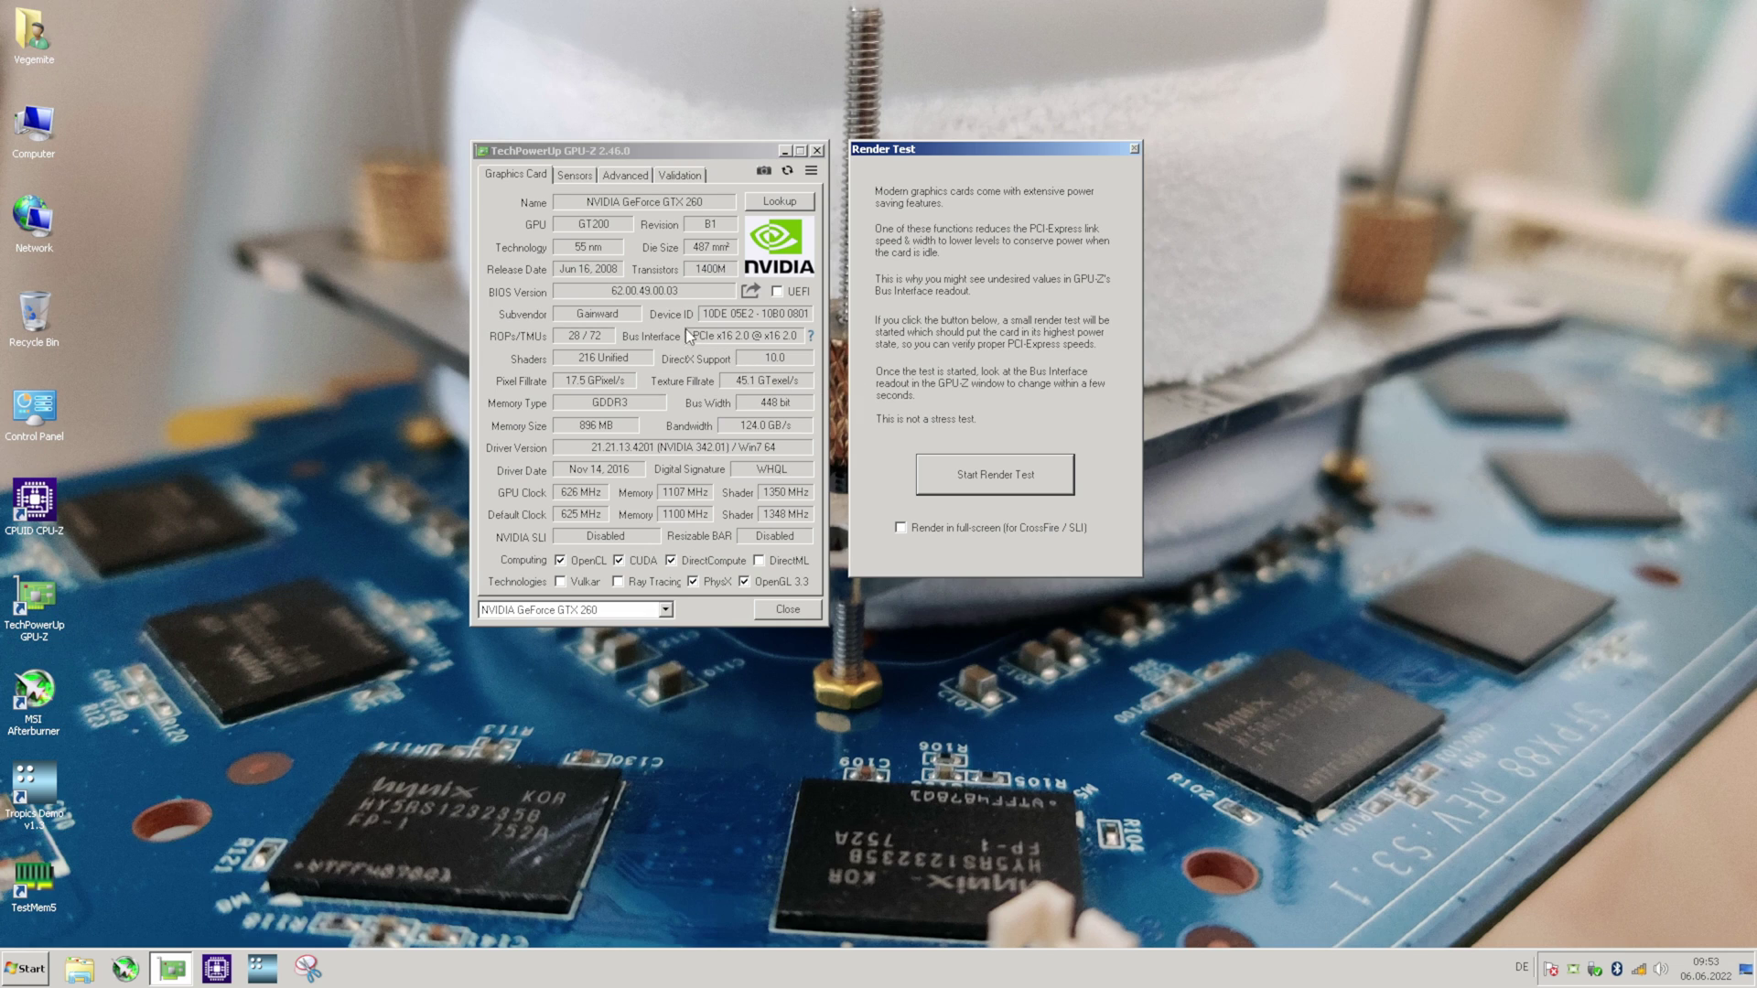
{"action": "left_click", "coordinate": [1002, 472]}
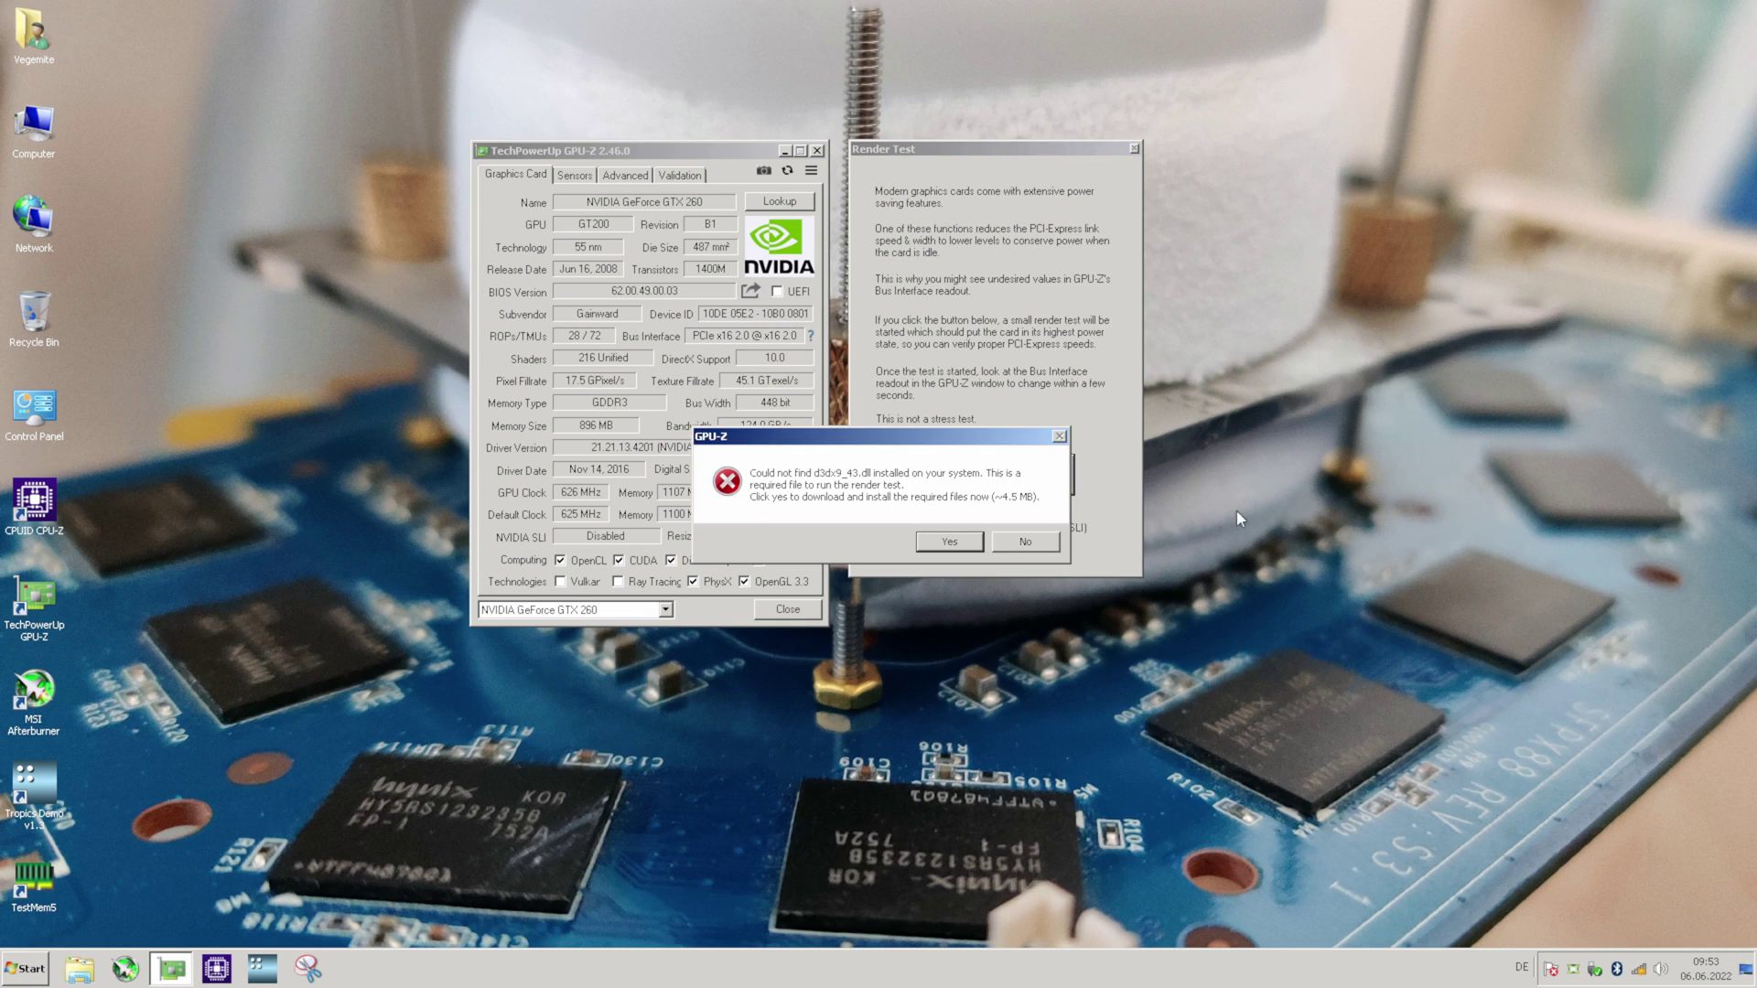
{"action": "left_click", "coordinate": [1023, 542]}
{"action": "left_click", "coordinate": [1134, 148]}
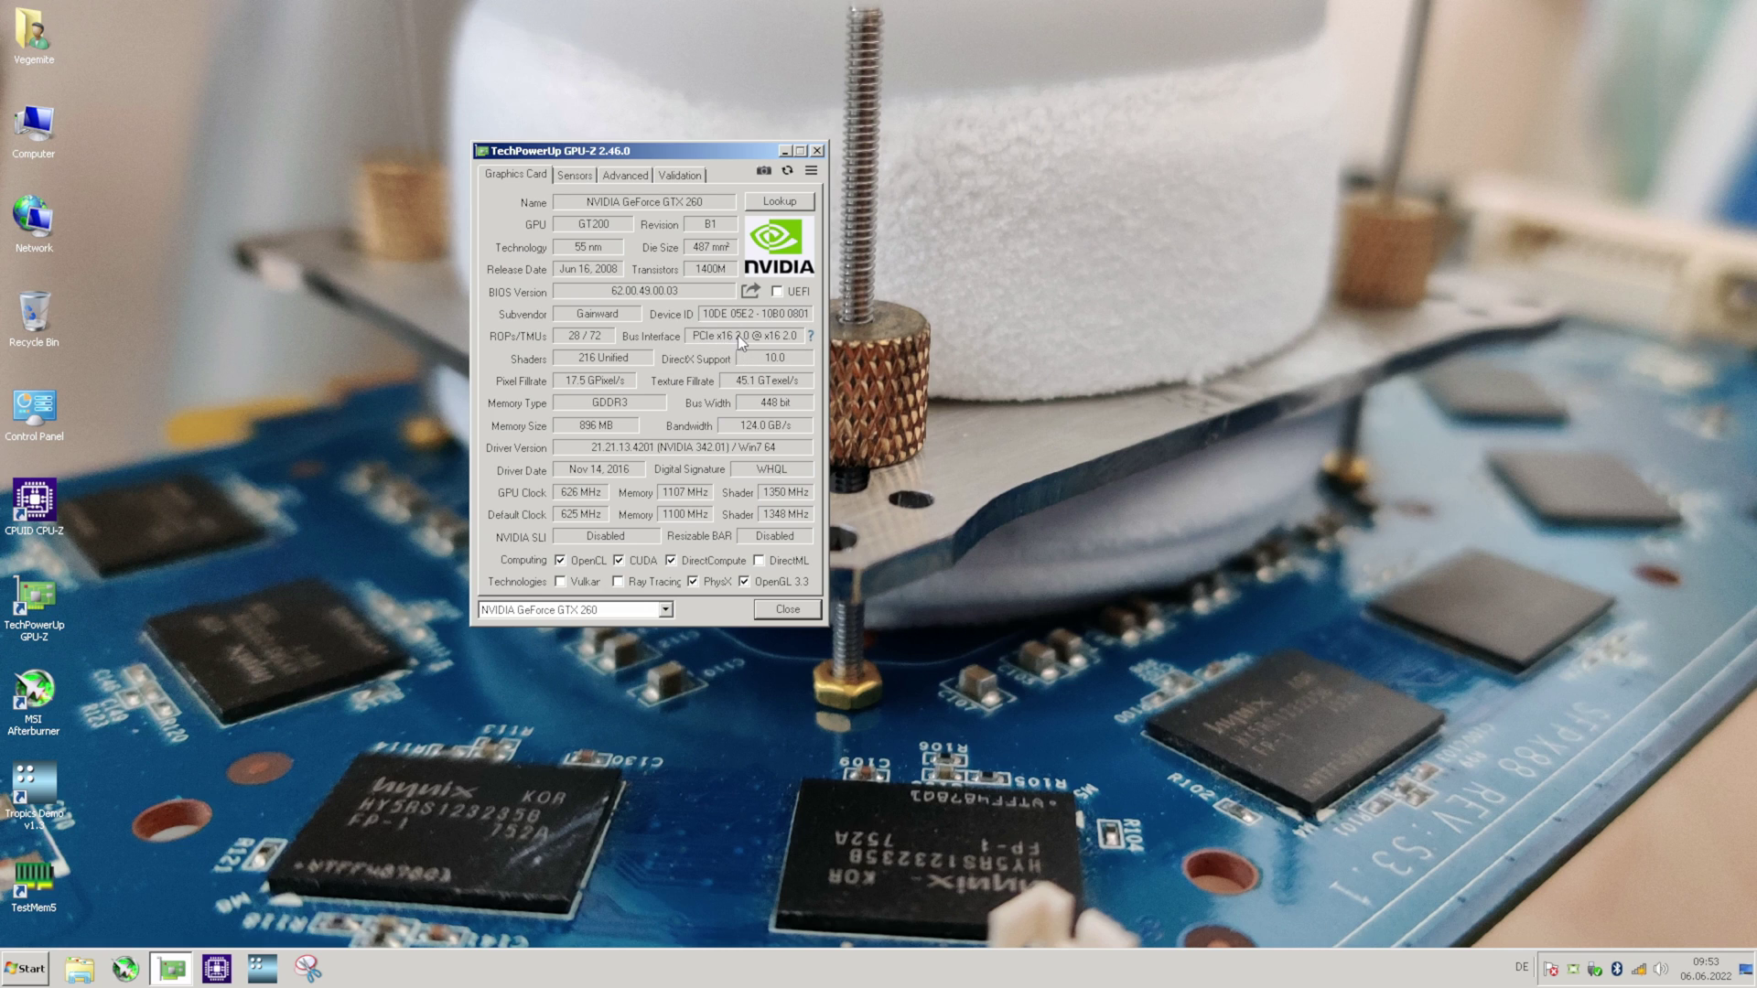
{"action": "mouse_move", "coordinate": [742, 341]}
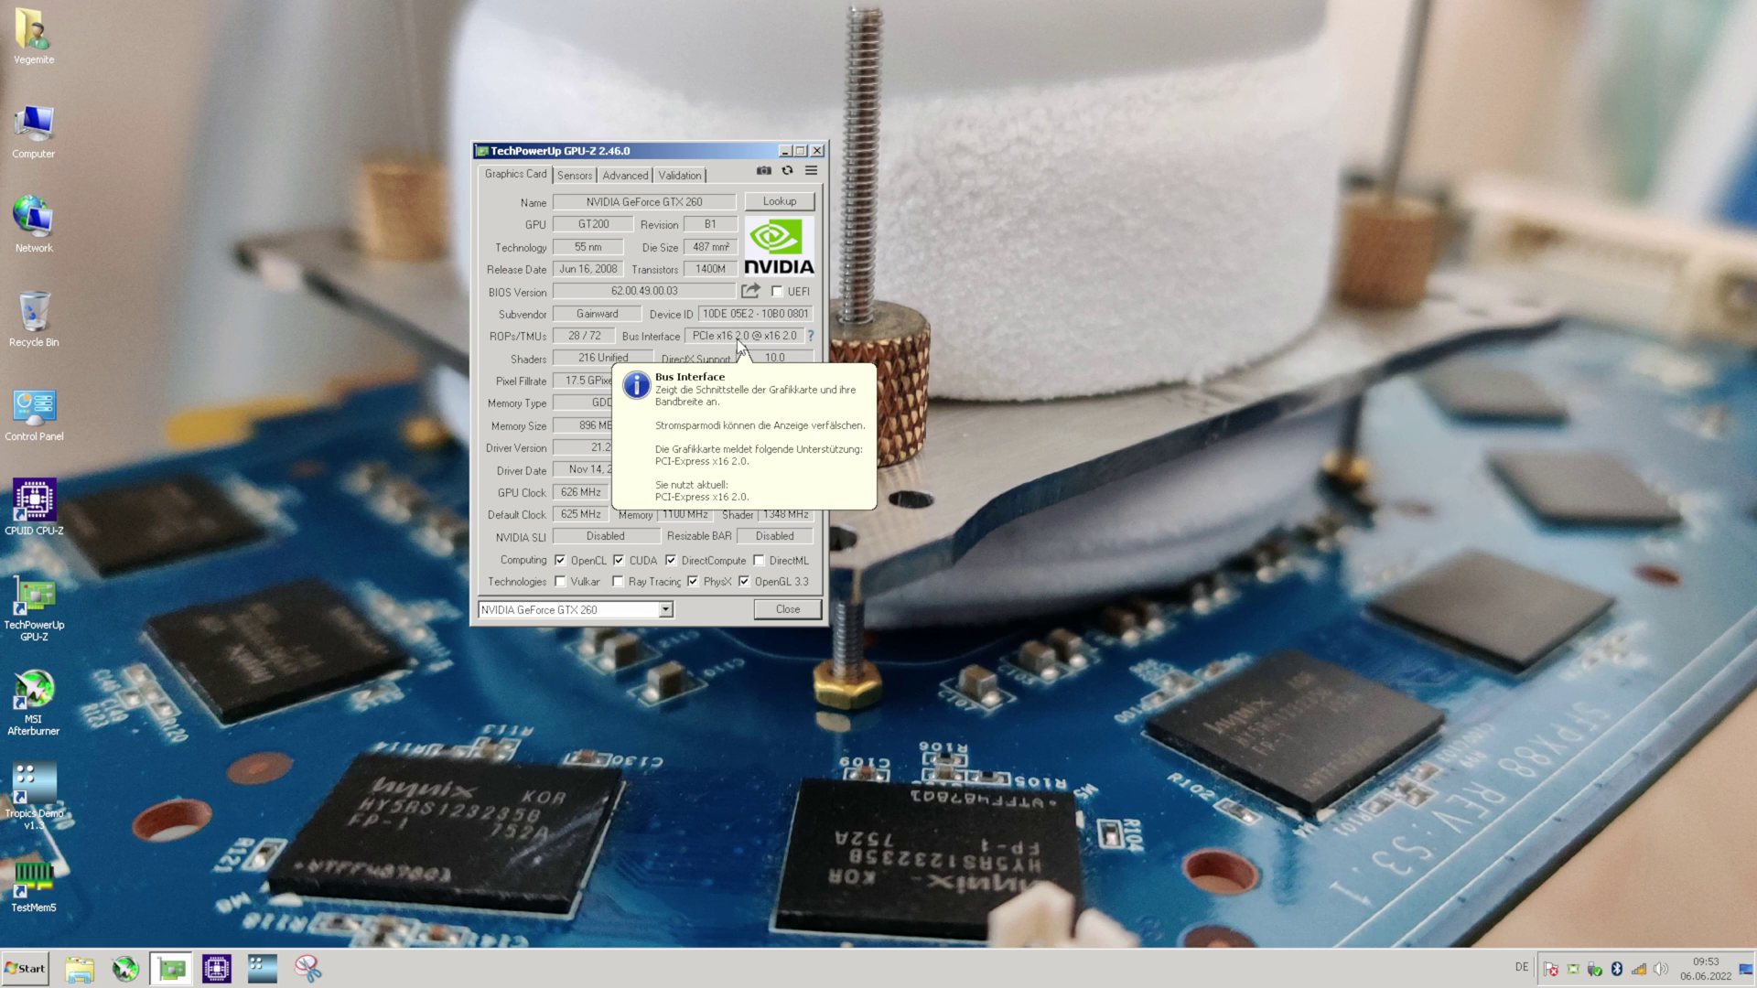
- Dismiss GPU-Z's Bus Interface info balloon
{"action": "left_click", "coordinate": [1084, 397]}
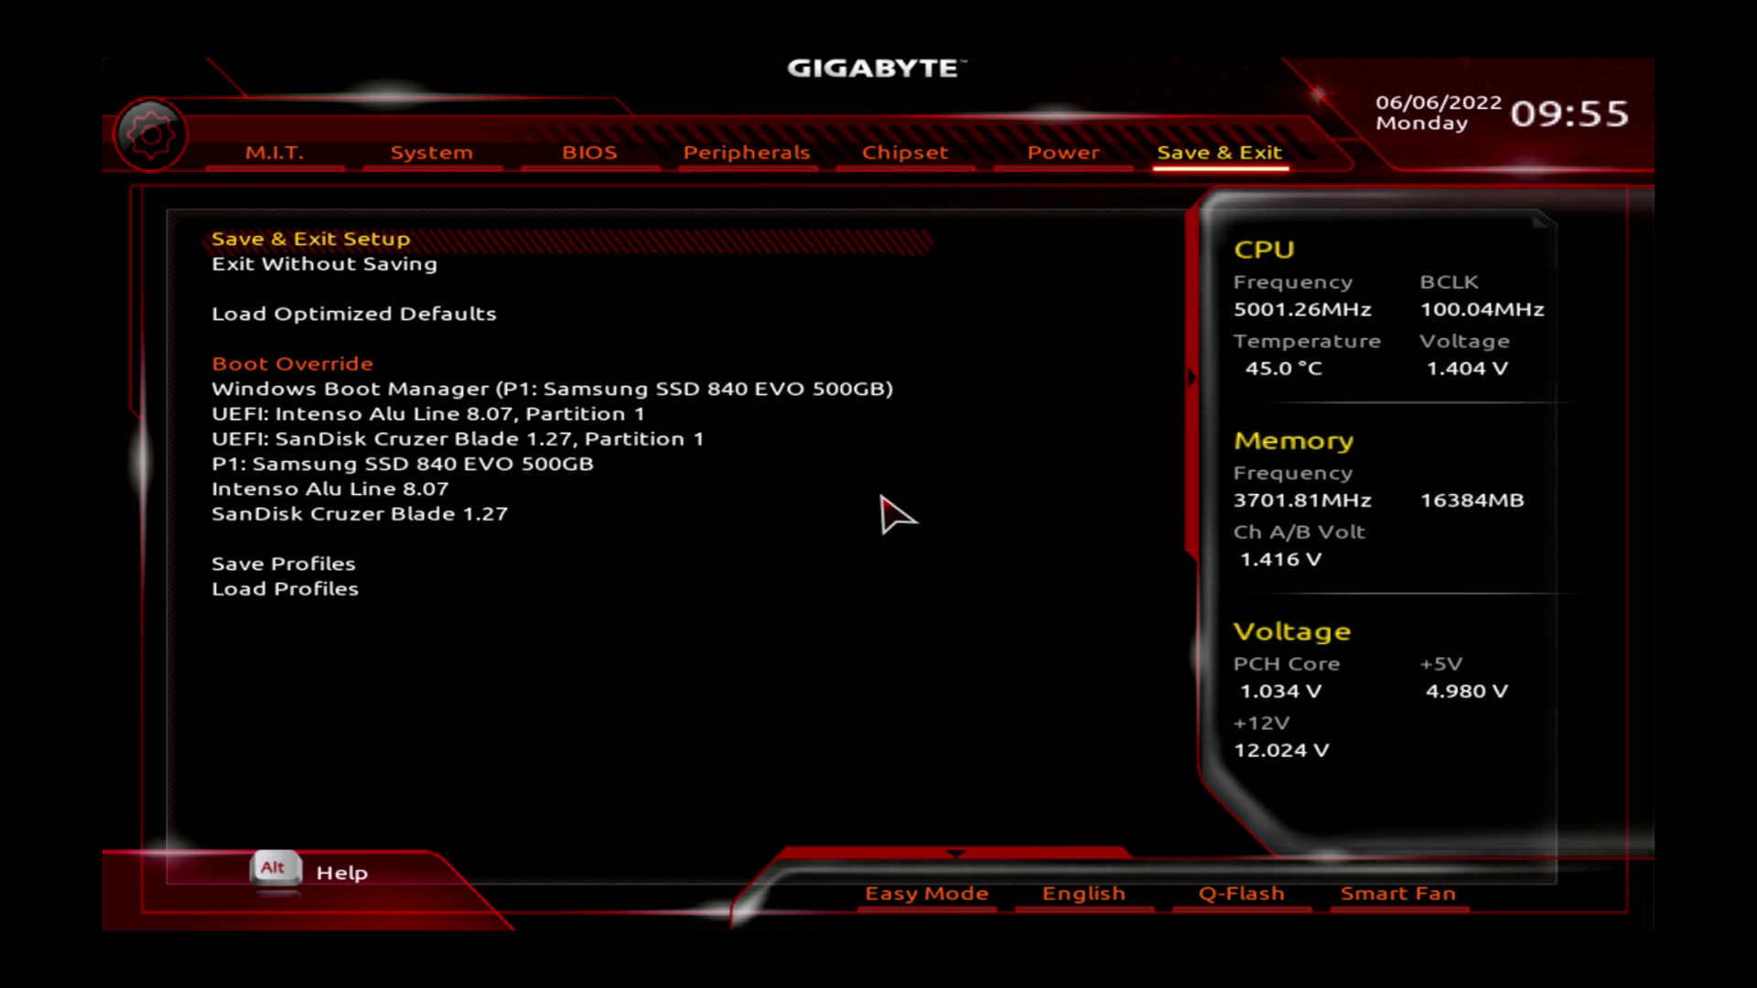
- Cancel Load Optimized Defaults and pick Save & Exit Setup to save and restart
{"action": "key", "text": "Down"}
{"action": "key", "text": "Down"}
{"action": "key", "text": "Return"}
{"action": "key", "text": "Return"}
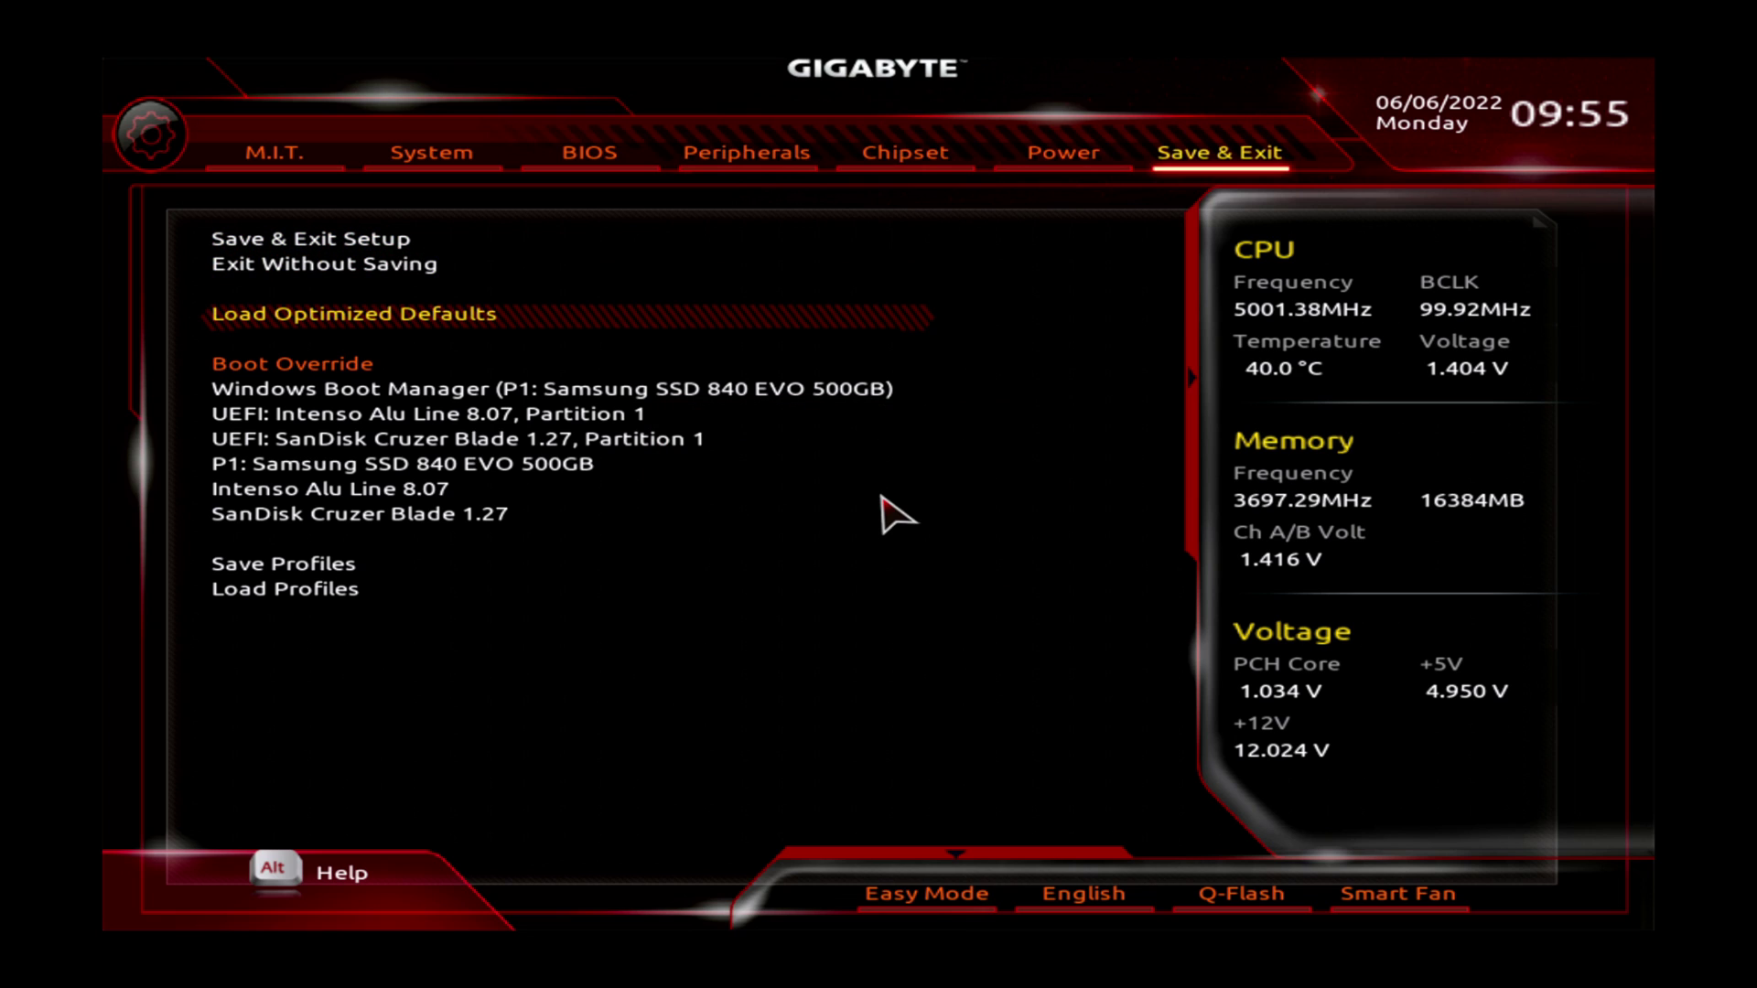
{"action": "key", "text": "Up"}
{"action": "key", "text": "Up"}
{"action": "key", "text": "Return"}
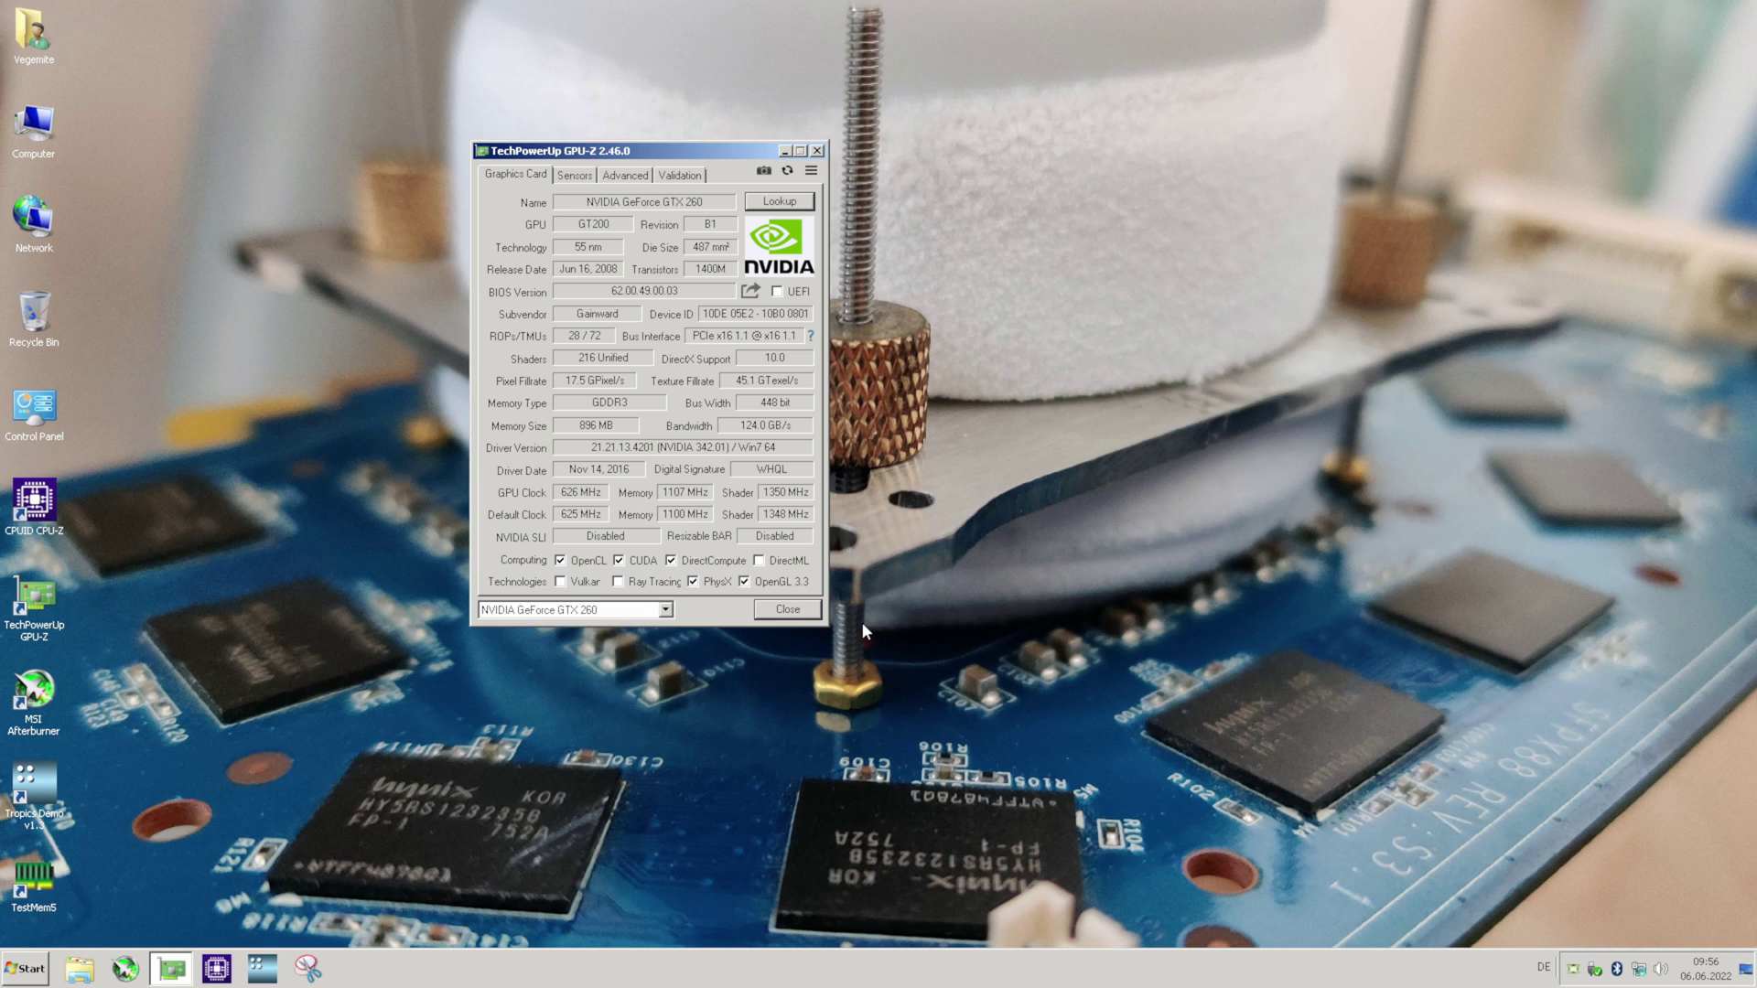
- Read the Bus Interface info confirming the GTX 260 supports and runs PCI-Express x16 1.1
{"action": "mouse_move", "coordinate": [785, 335]}
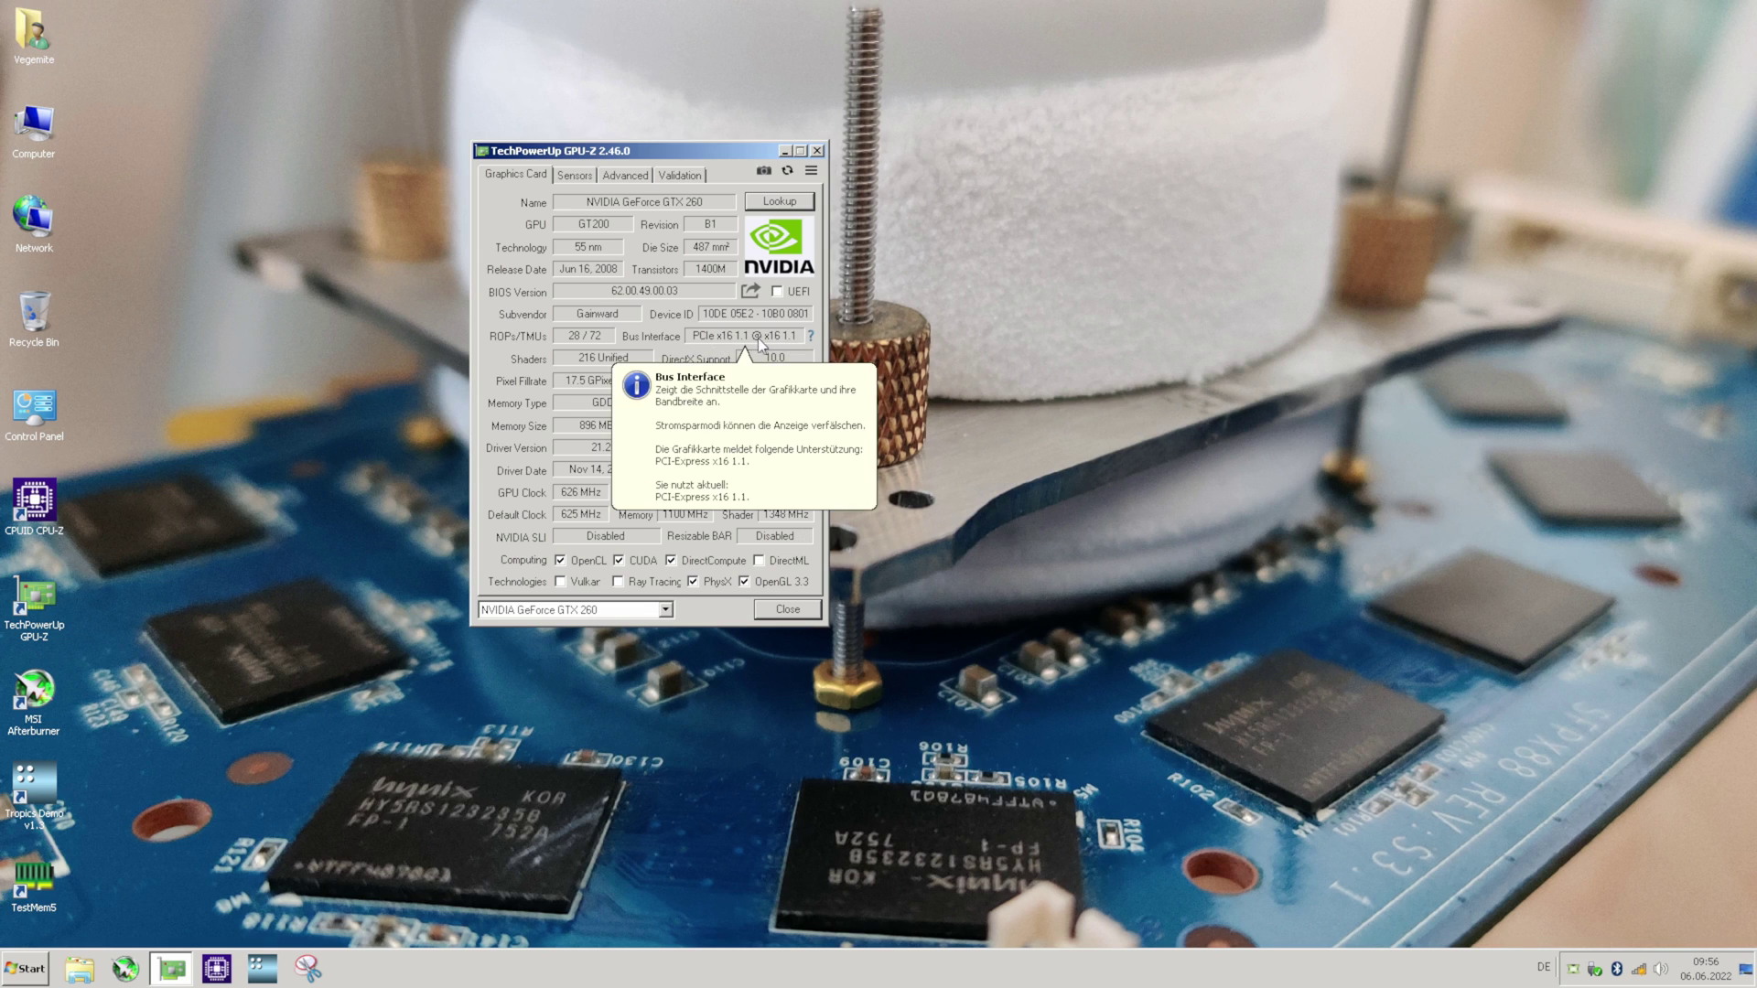
- Launch the Unigine Tropics demo in windowed mode, with GPU-Z moved right and in front
{"action": "double_click", "coordinate": [36, 792]}
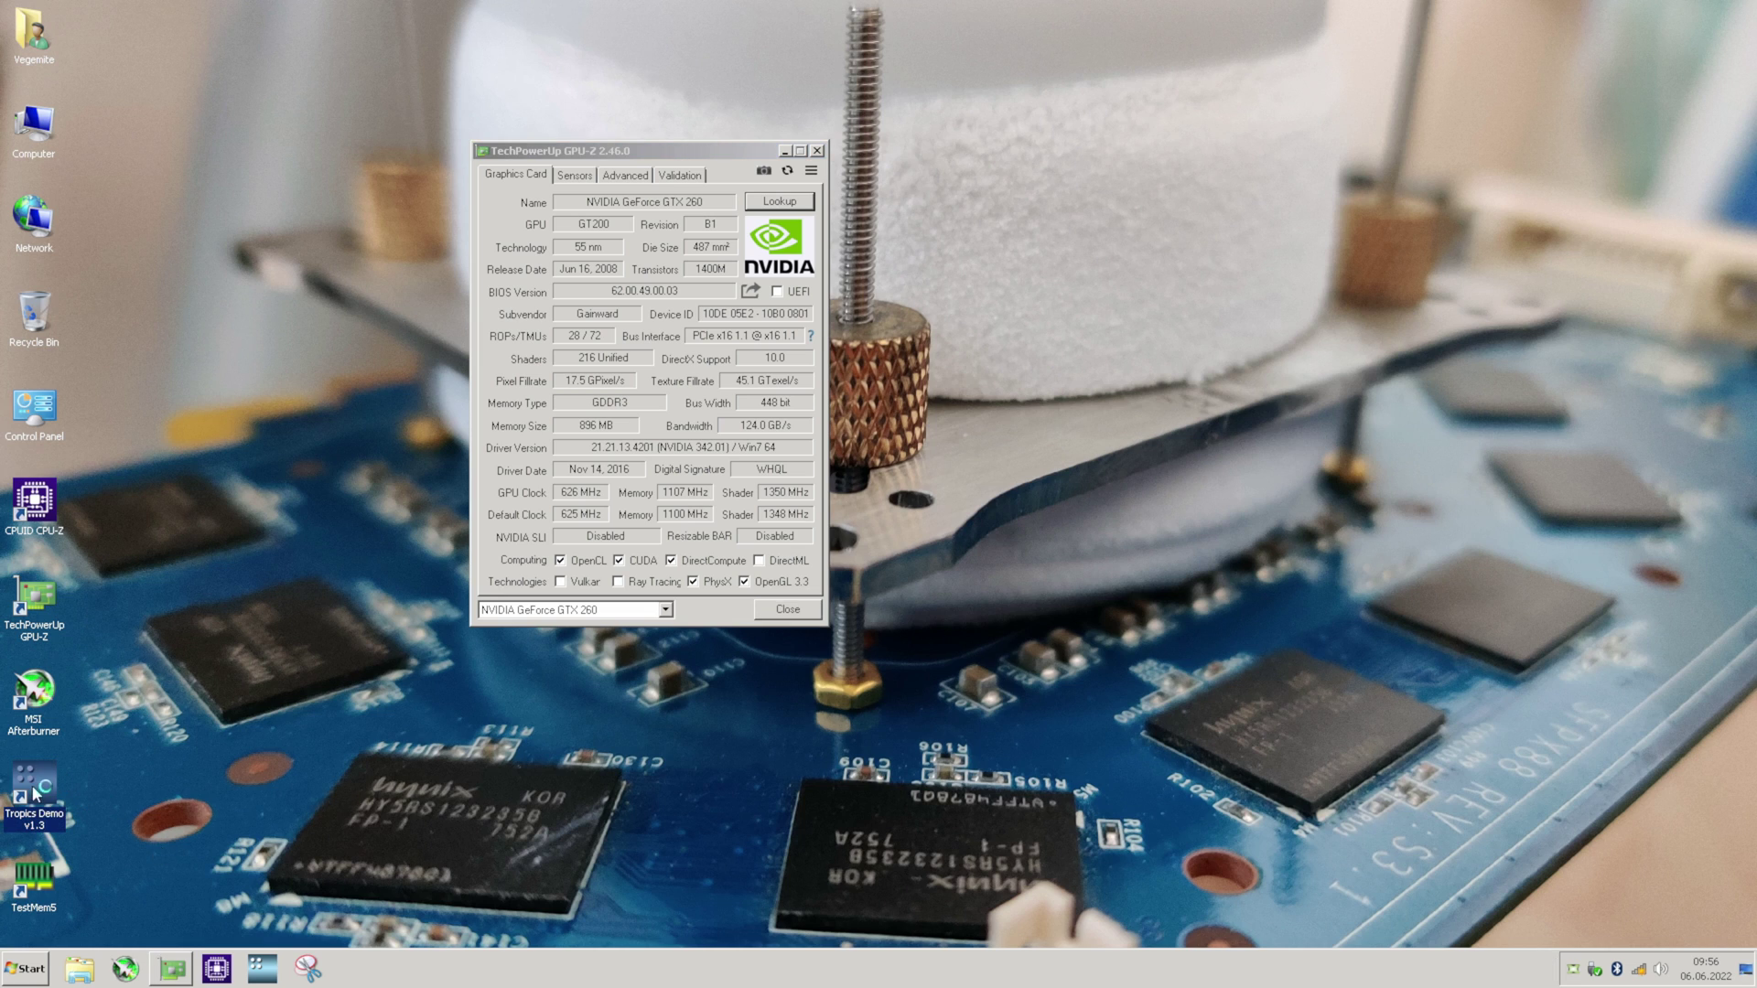
{"action": "left_click_drag", "start_coordinate": [710, 146], "coordinate": [1358, 184]}
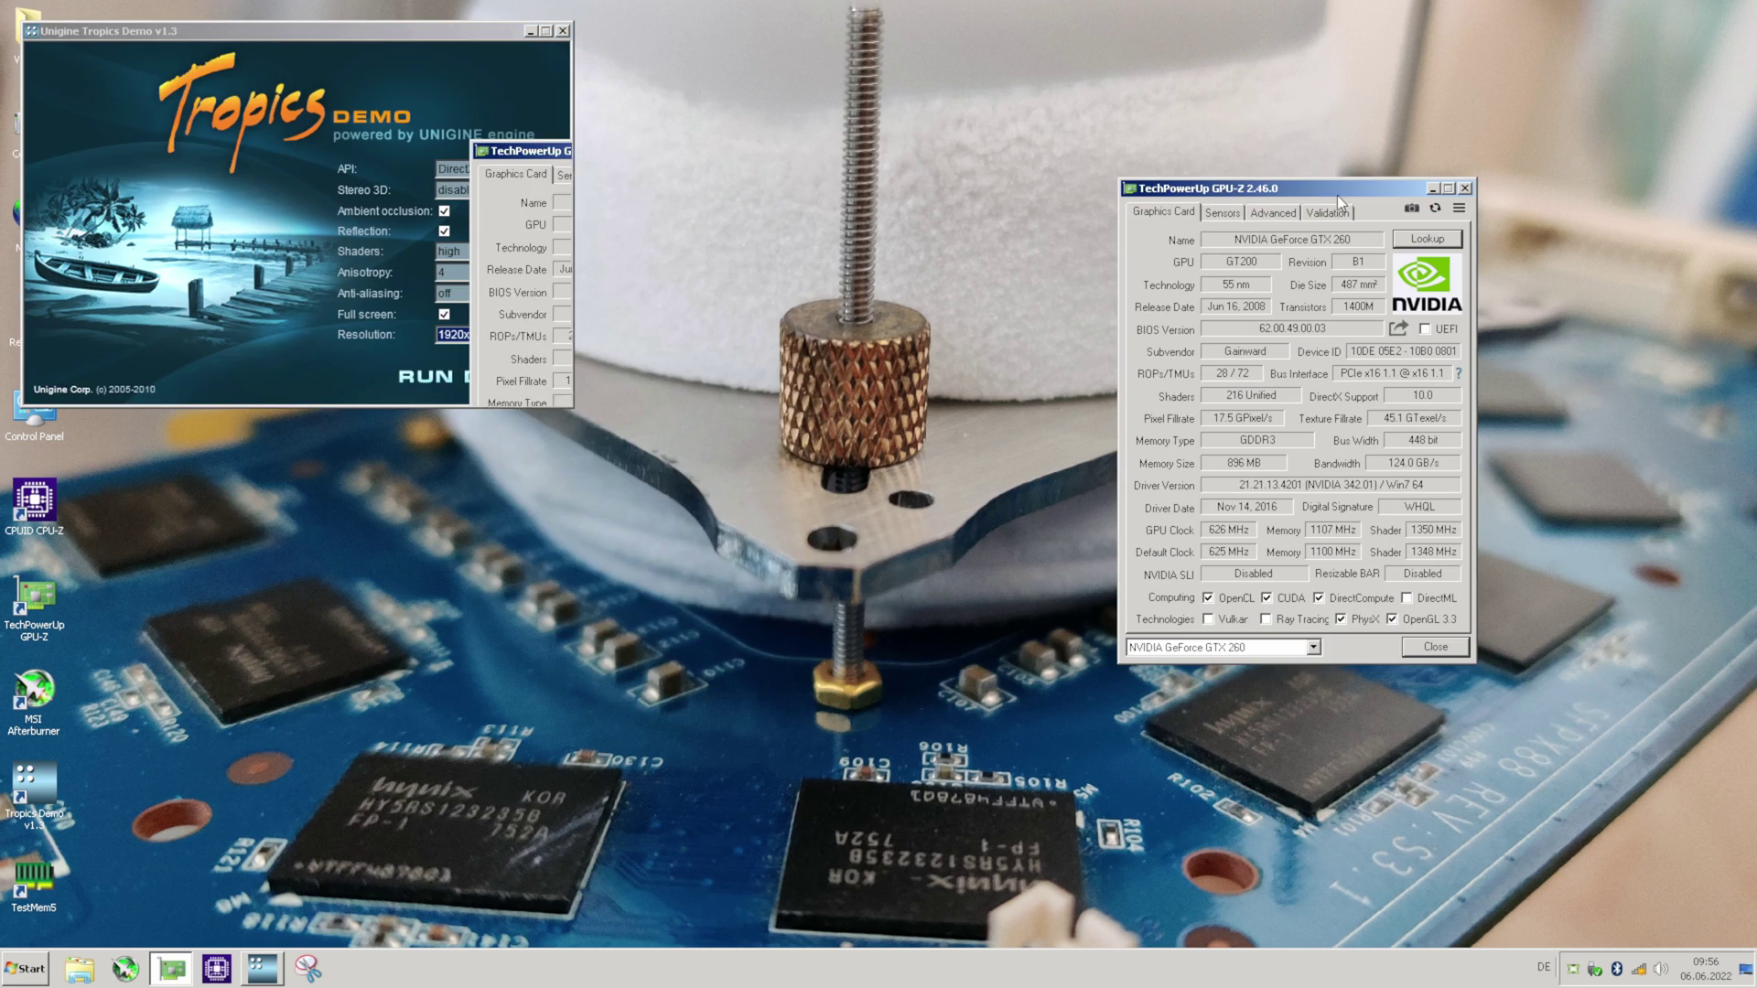
{"action": "left_click", "coordinate": [445, 315]}
{"action": "left_click", "coordinate": [450, 377]}
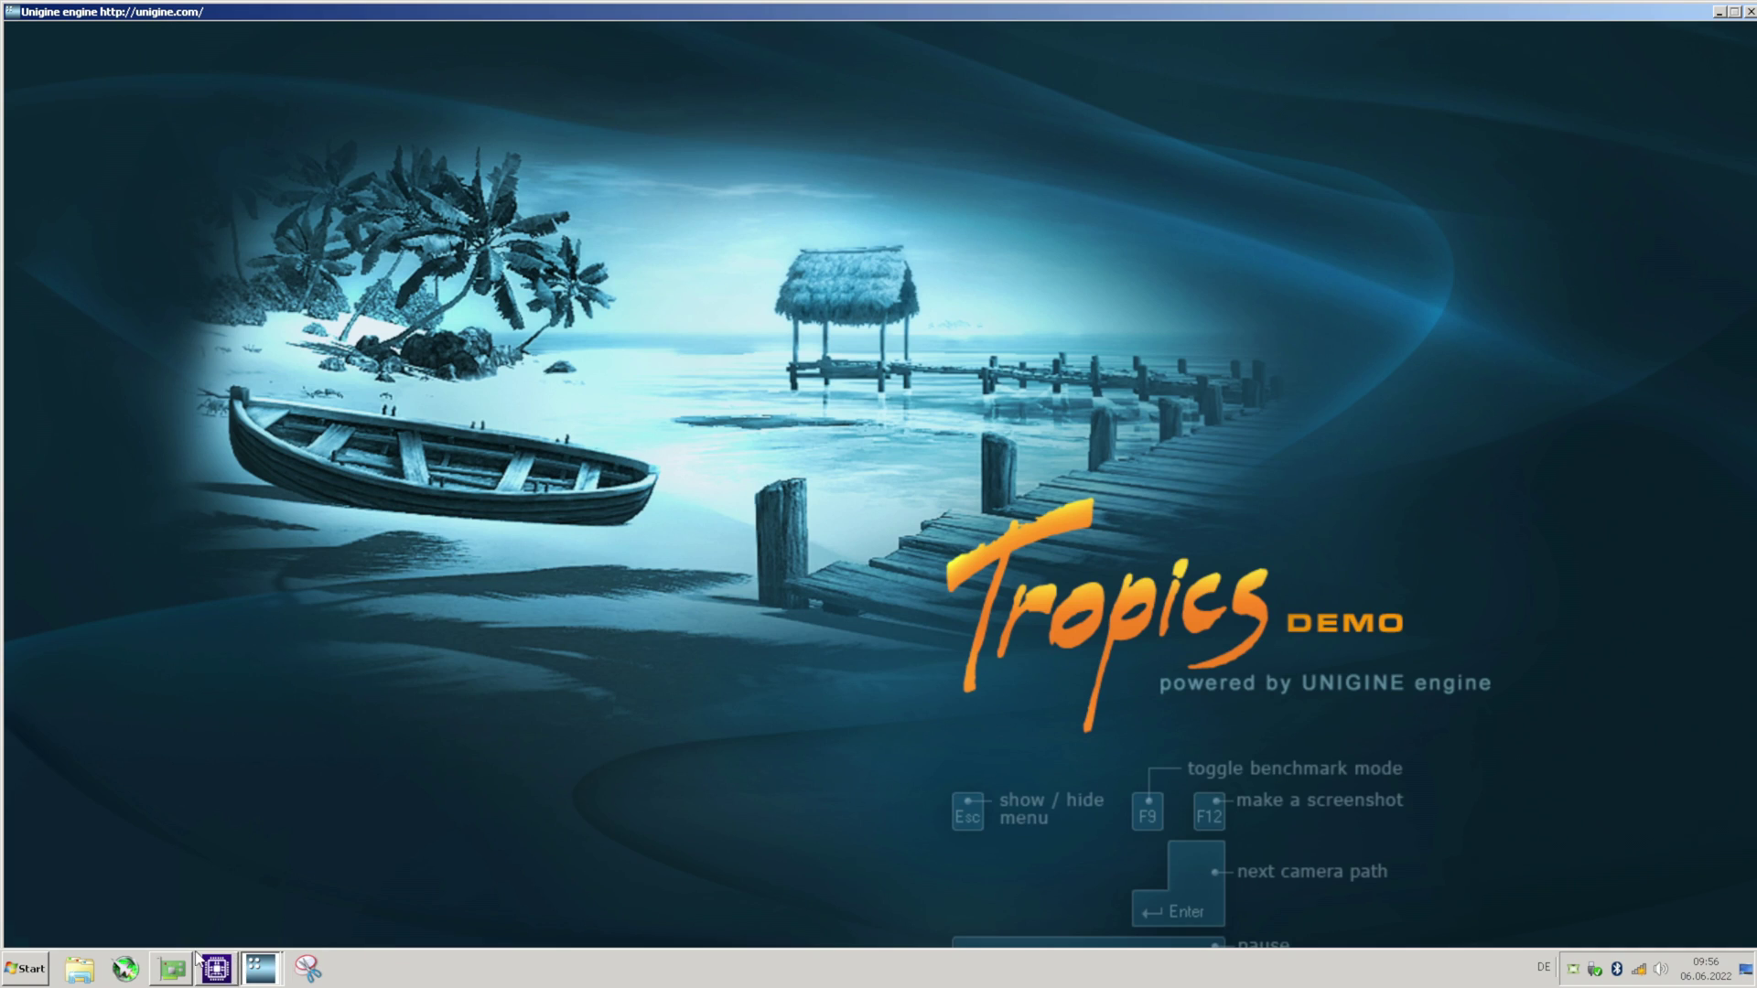
{"action": "left_click", "coordinate": [171, 968]}
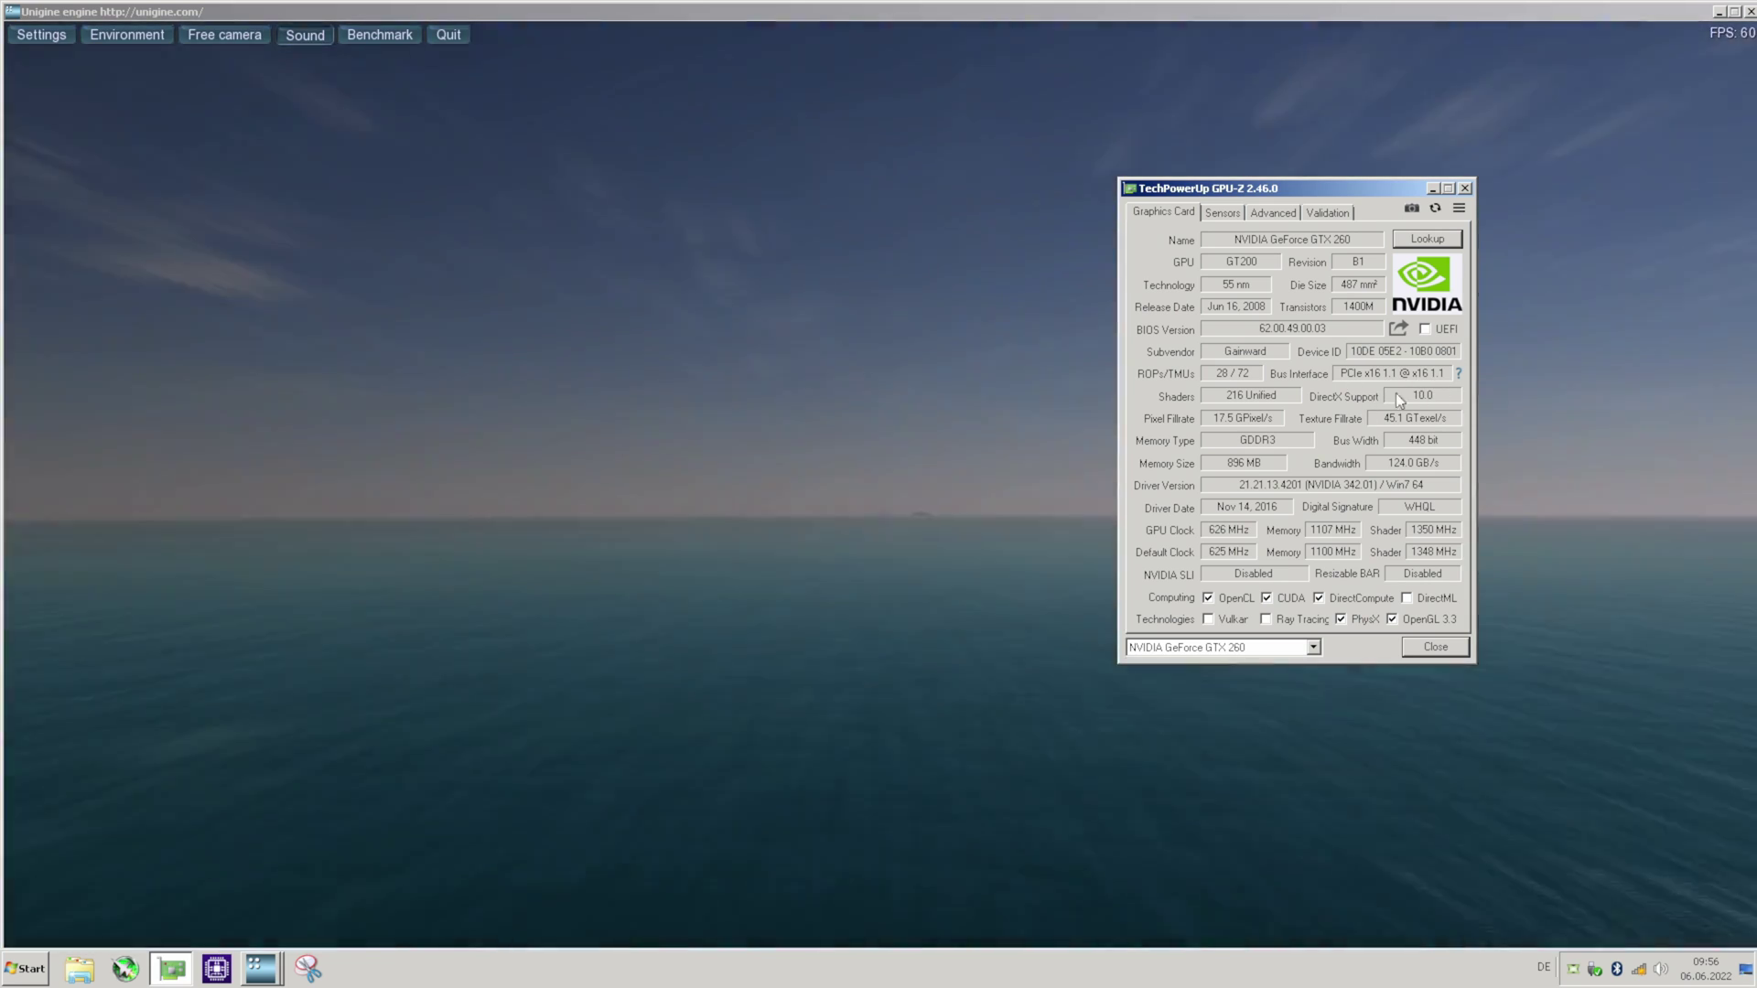
- Review GPU-Z's Sensors readings and the PCIe x16 1.1 bus link under load, then close GPU-Z
{"action": "left_click", "coordinate": [1211, 214]}
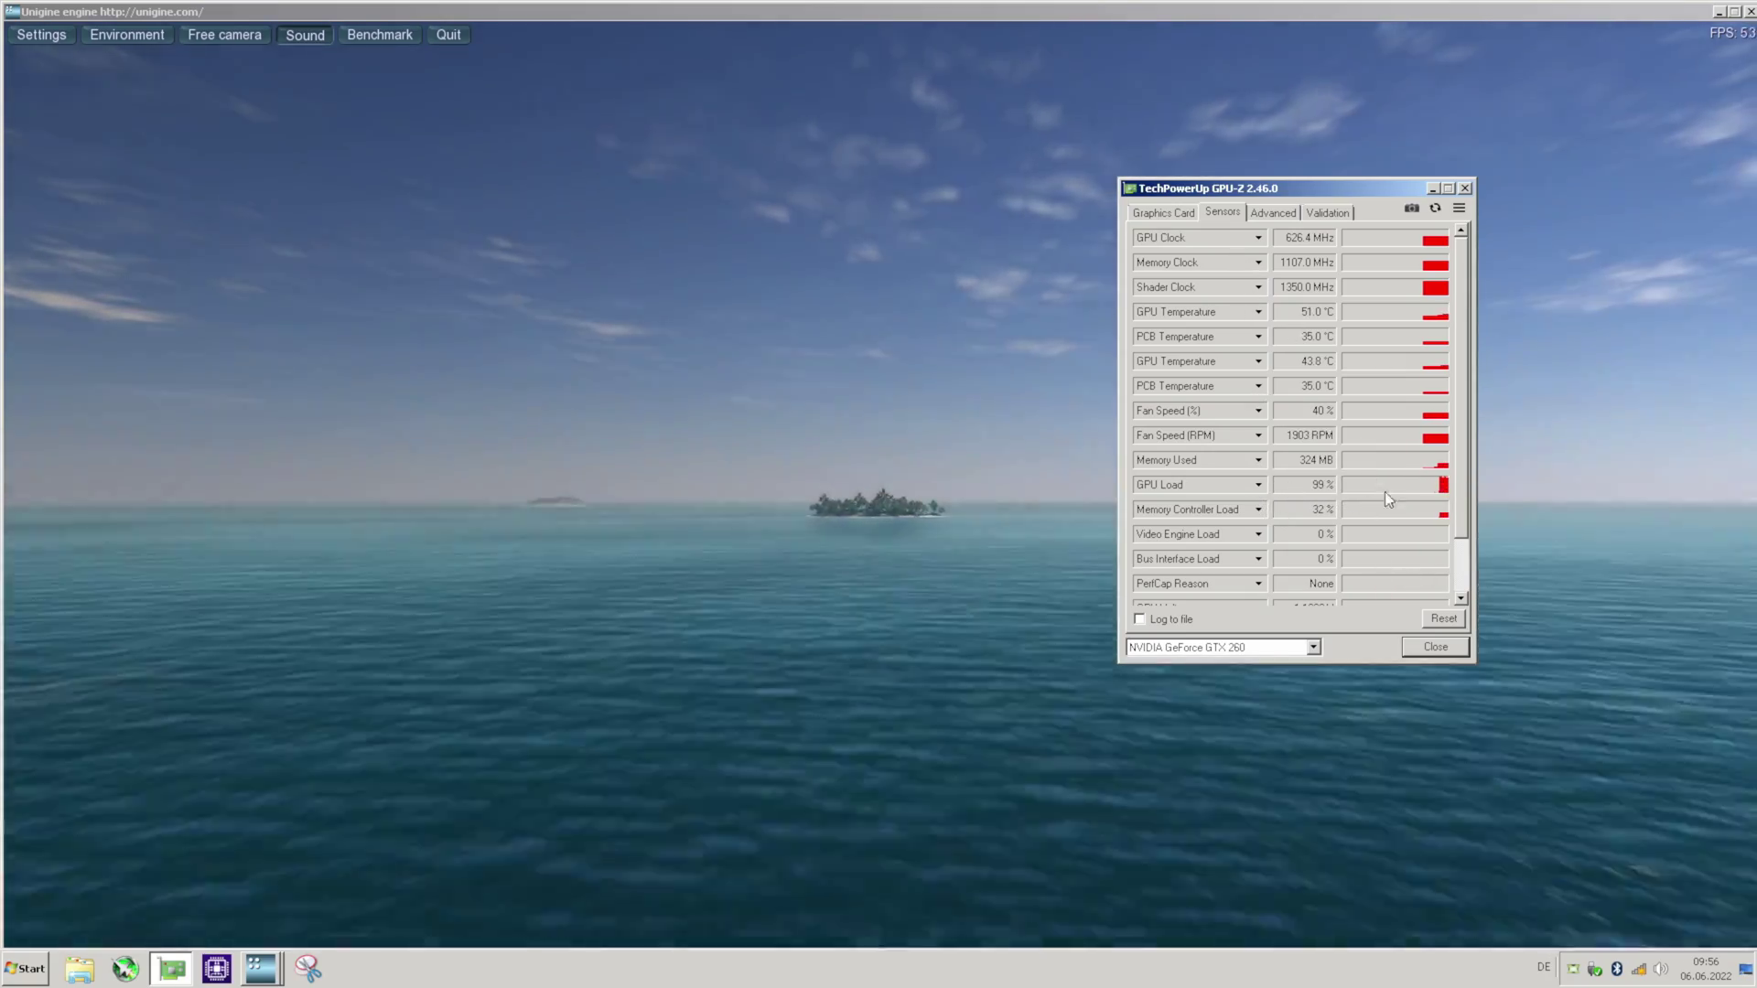
{"action": "left_click", "coordinate": [1144, 214]}
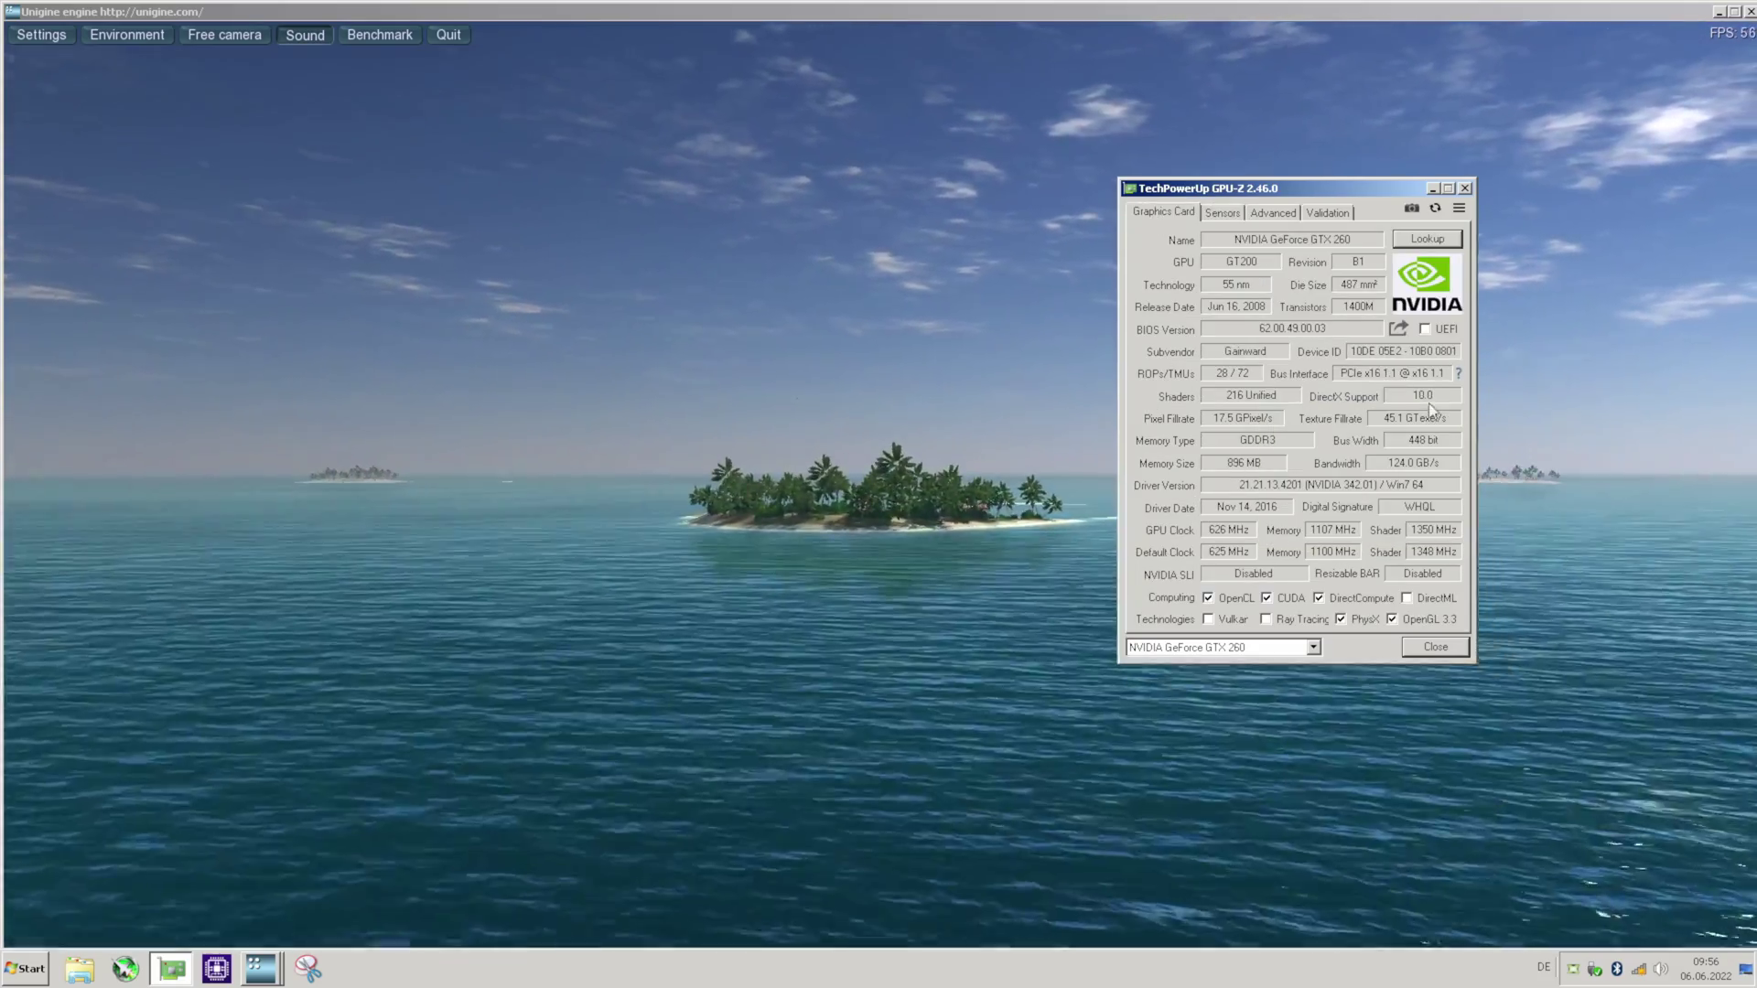
{"action": "mouse_move", "coordinate": [1390, 376]}
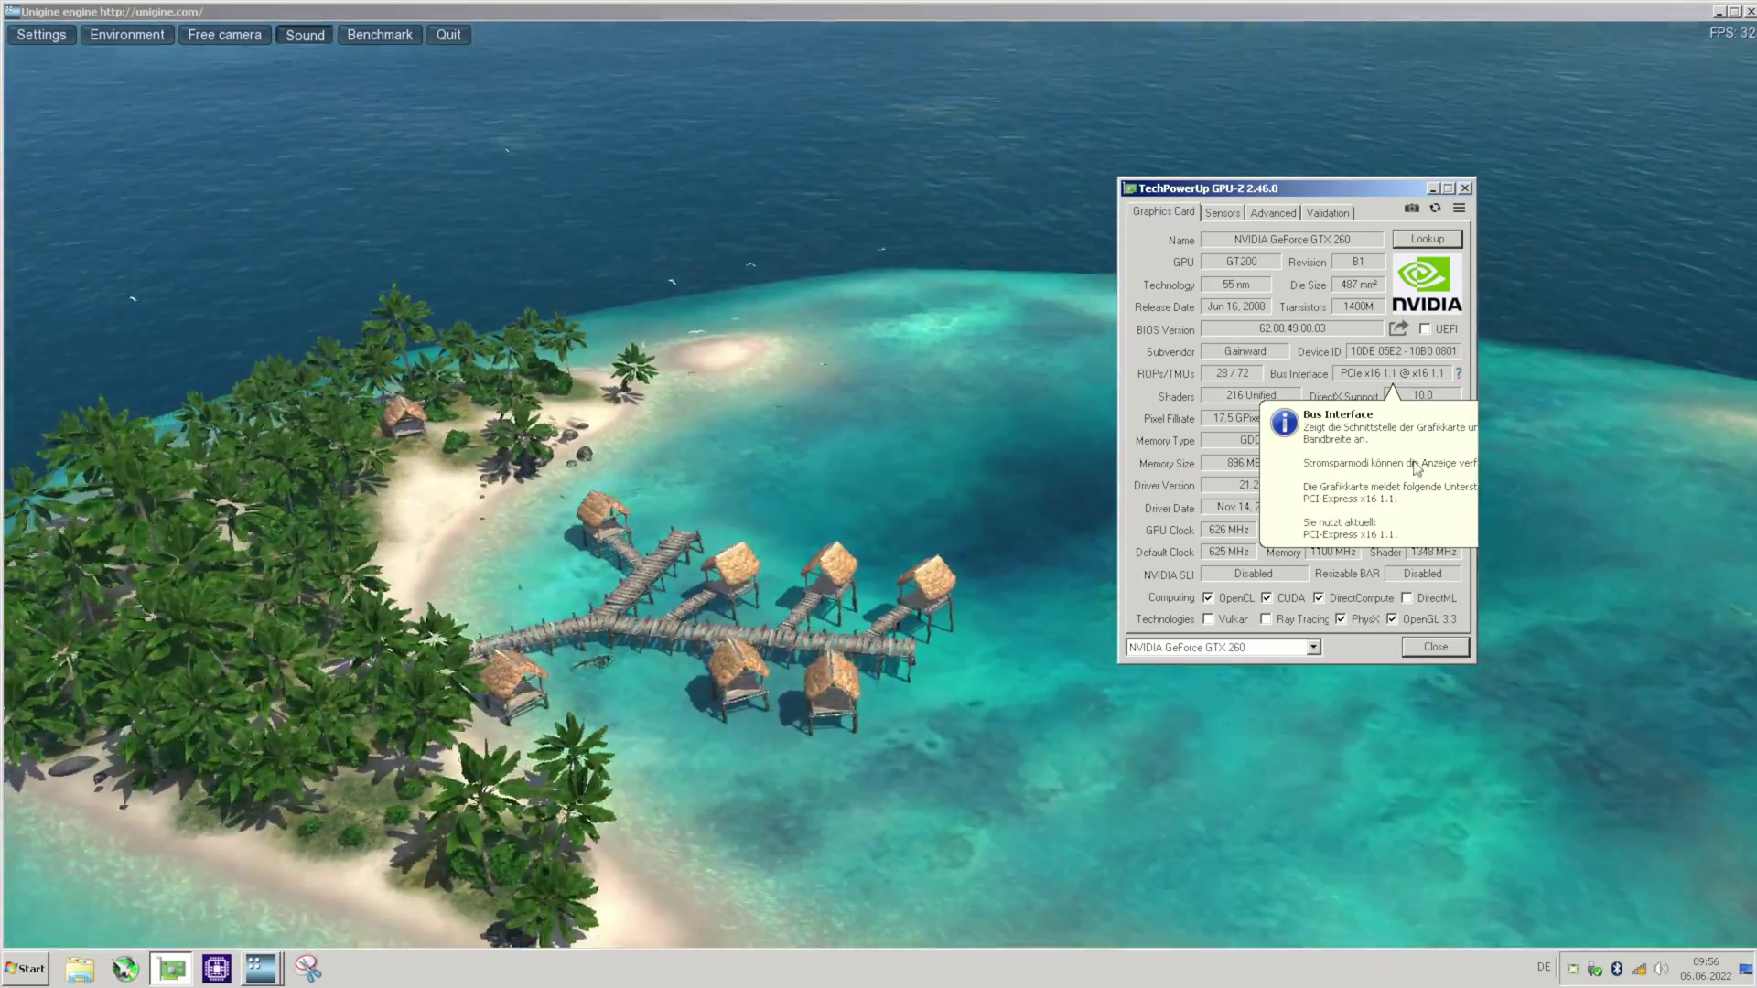
{"action": "left_click", "coordinate": [1435, 647]}
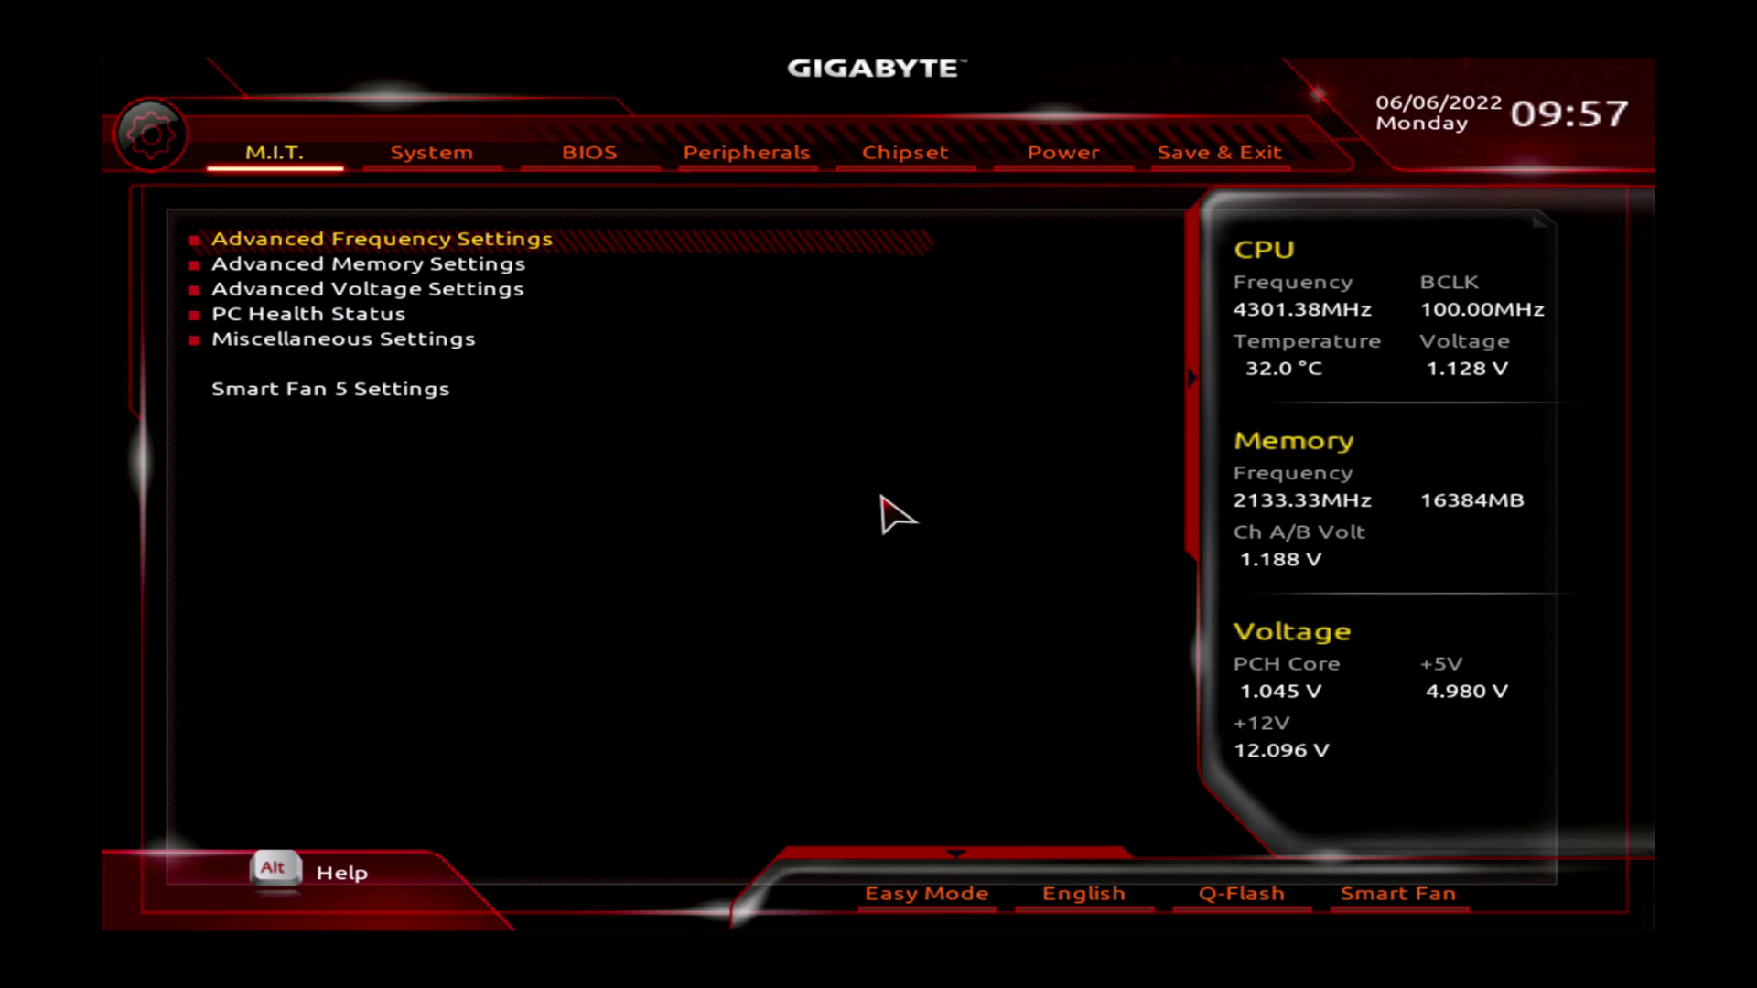
- Set Max Link Speed to Gen2 under Miscellaneous Settings and hide the help overlays
{"action": "key", "text": "Down"}
{"action": "key", "text": "Down"}
{"action": "key", "text": "Down"}
{"action": "key", "text": "Down"}
{"action": "key", "text": "Return"}
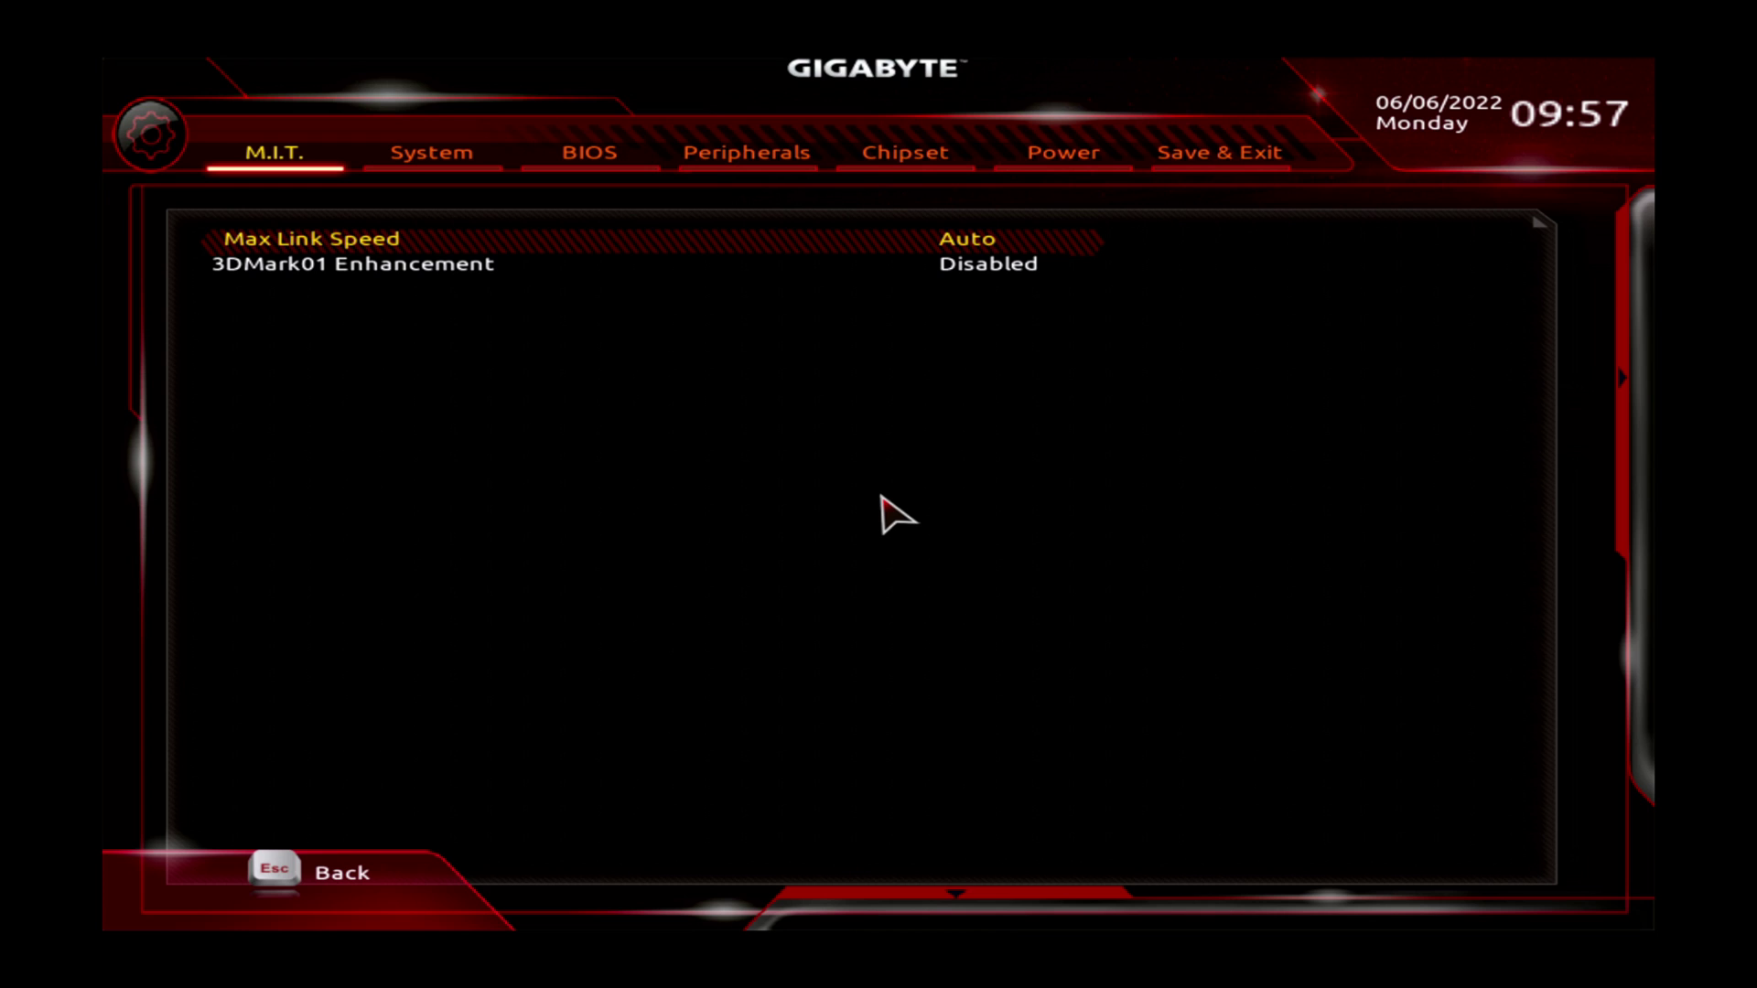
{"action": "key", "text": "Return"}
{"action": "key", "text": "Down"}
{"action": "key", "text": "Down"}
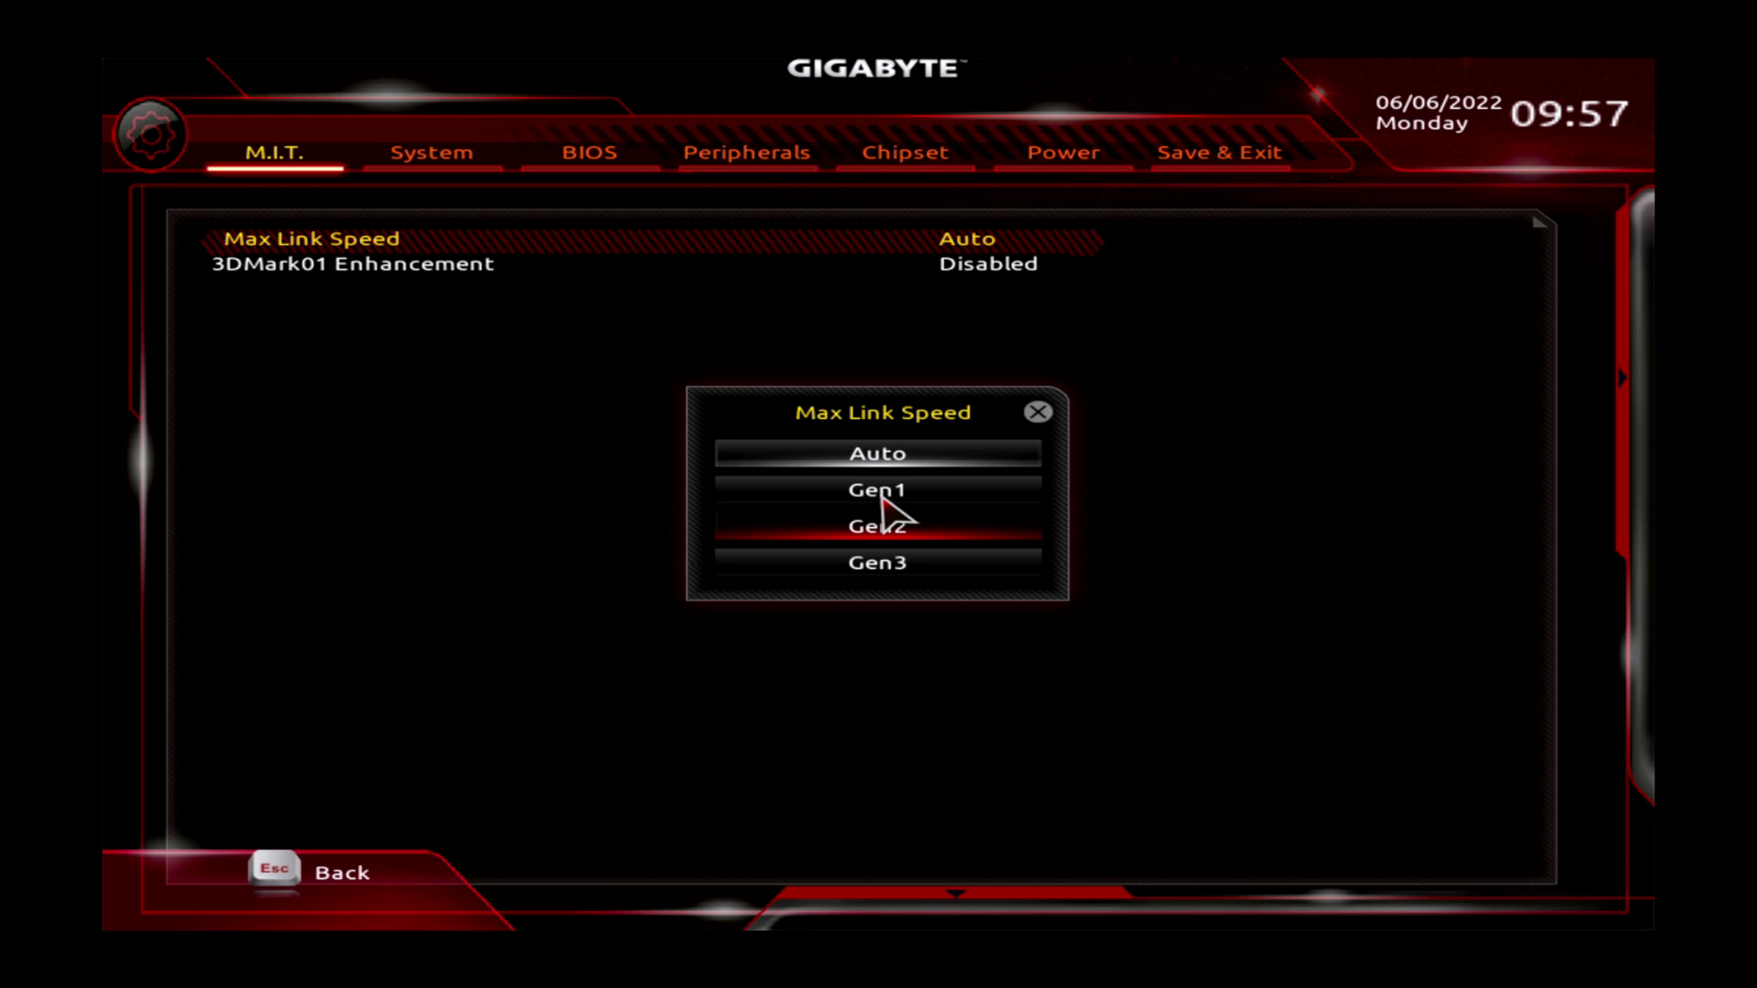
{"action": "key", "text": "Return"}
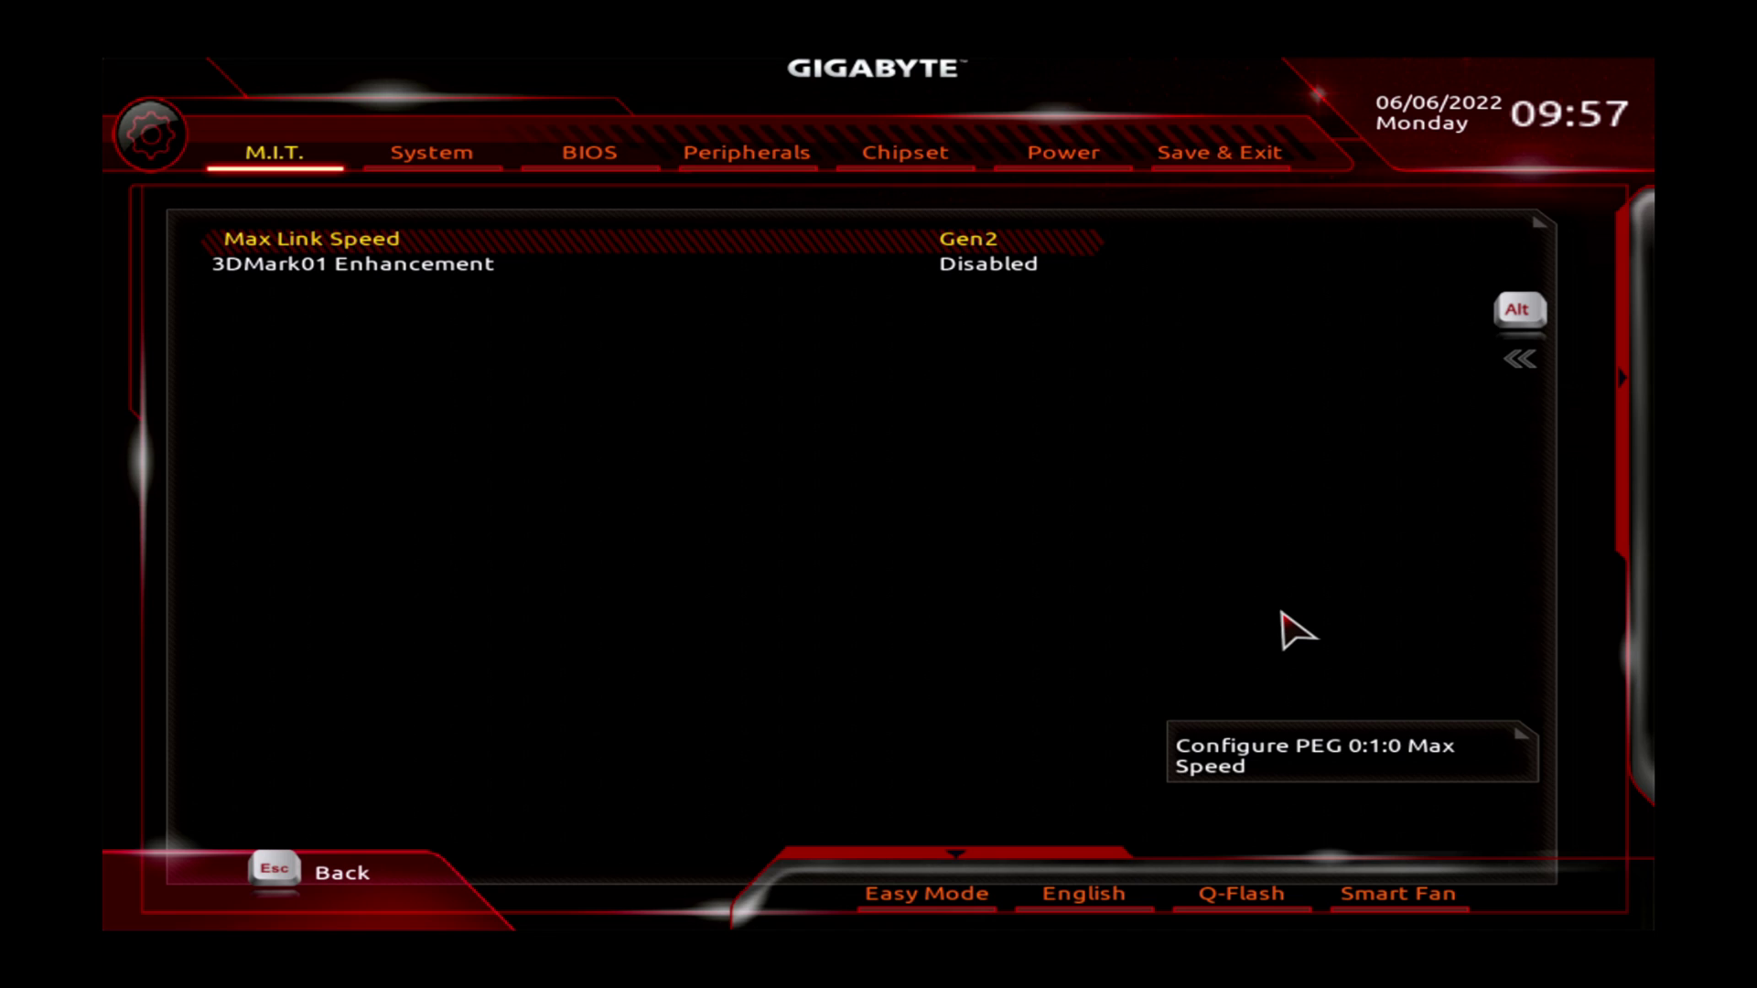
{"action": "key", "text": "alt"}
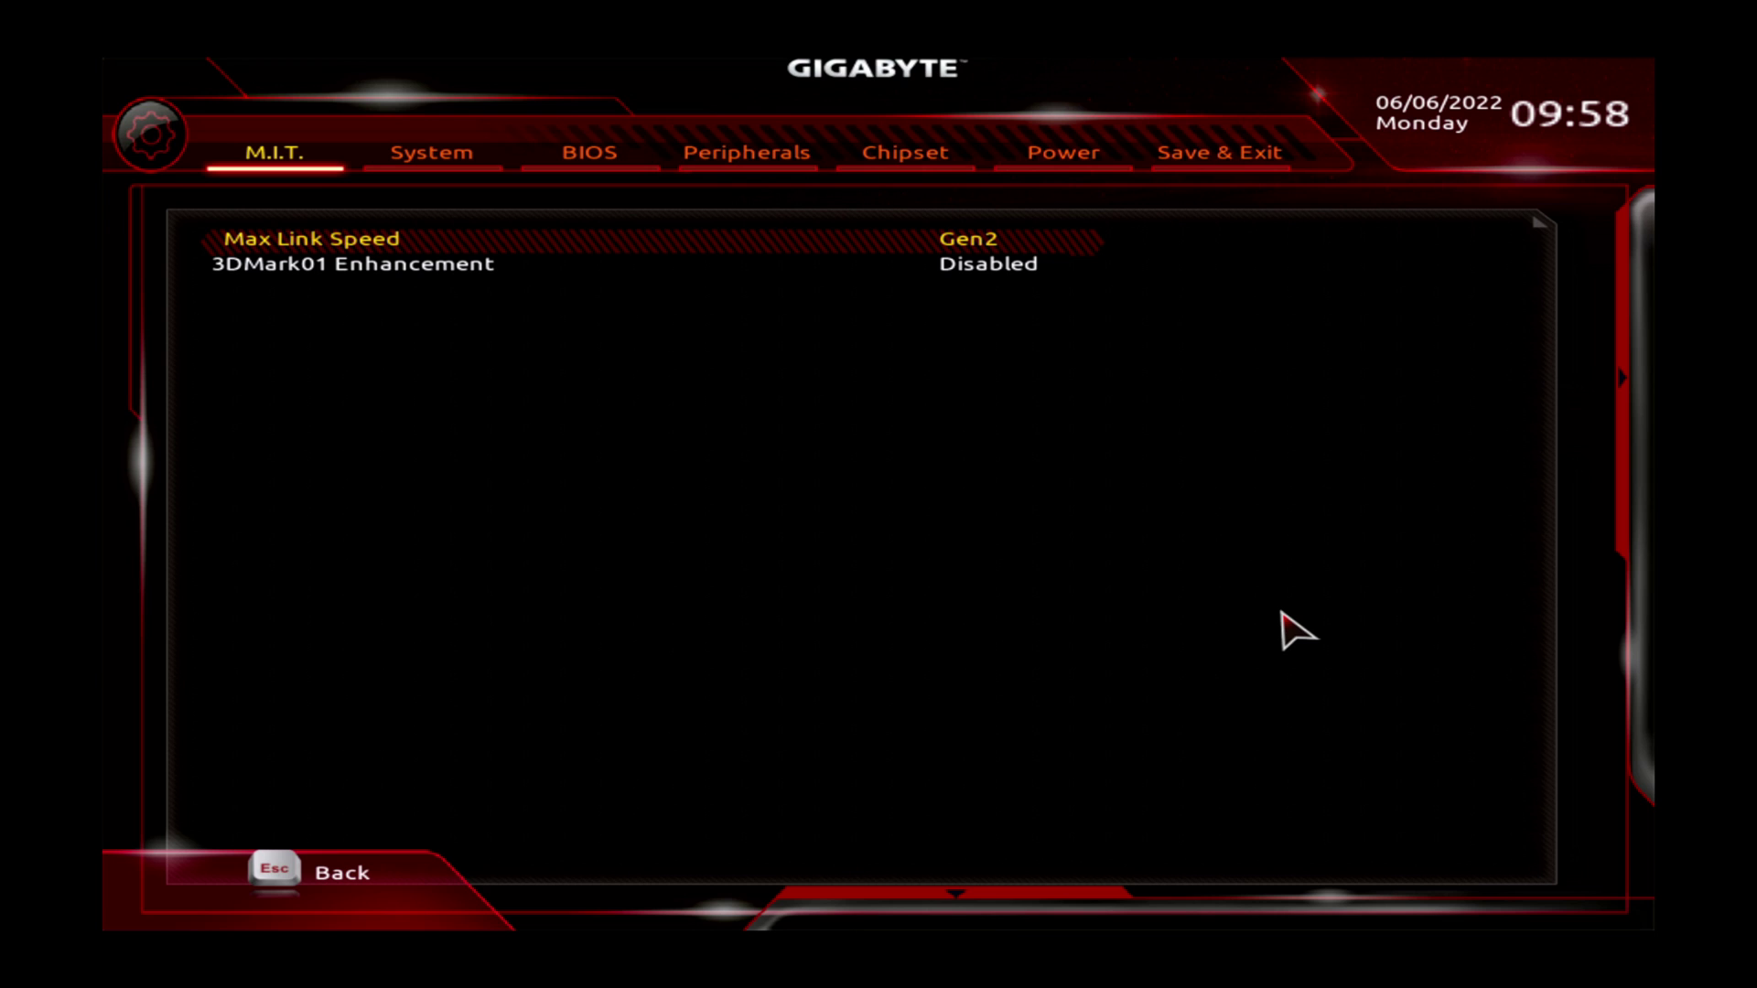
- Keep Max Link Speed at Gen2 and choose Save & Exit Setup on the Save & Exit tab
{"action": "key", "text": "Return"}
{"action": "key", "text": "Escape"}
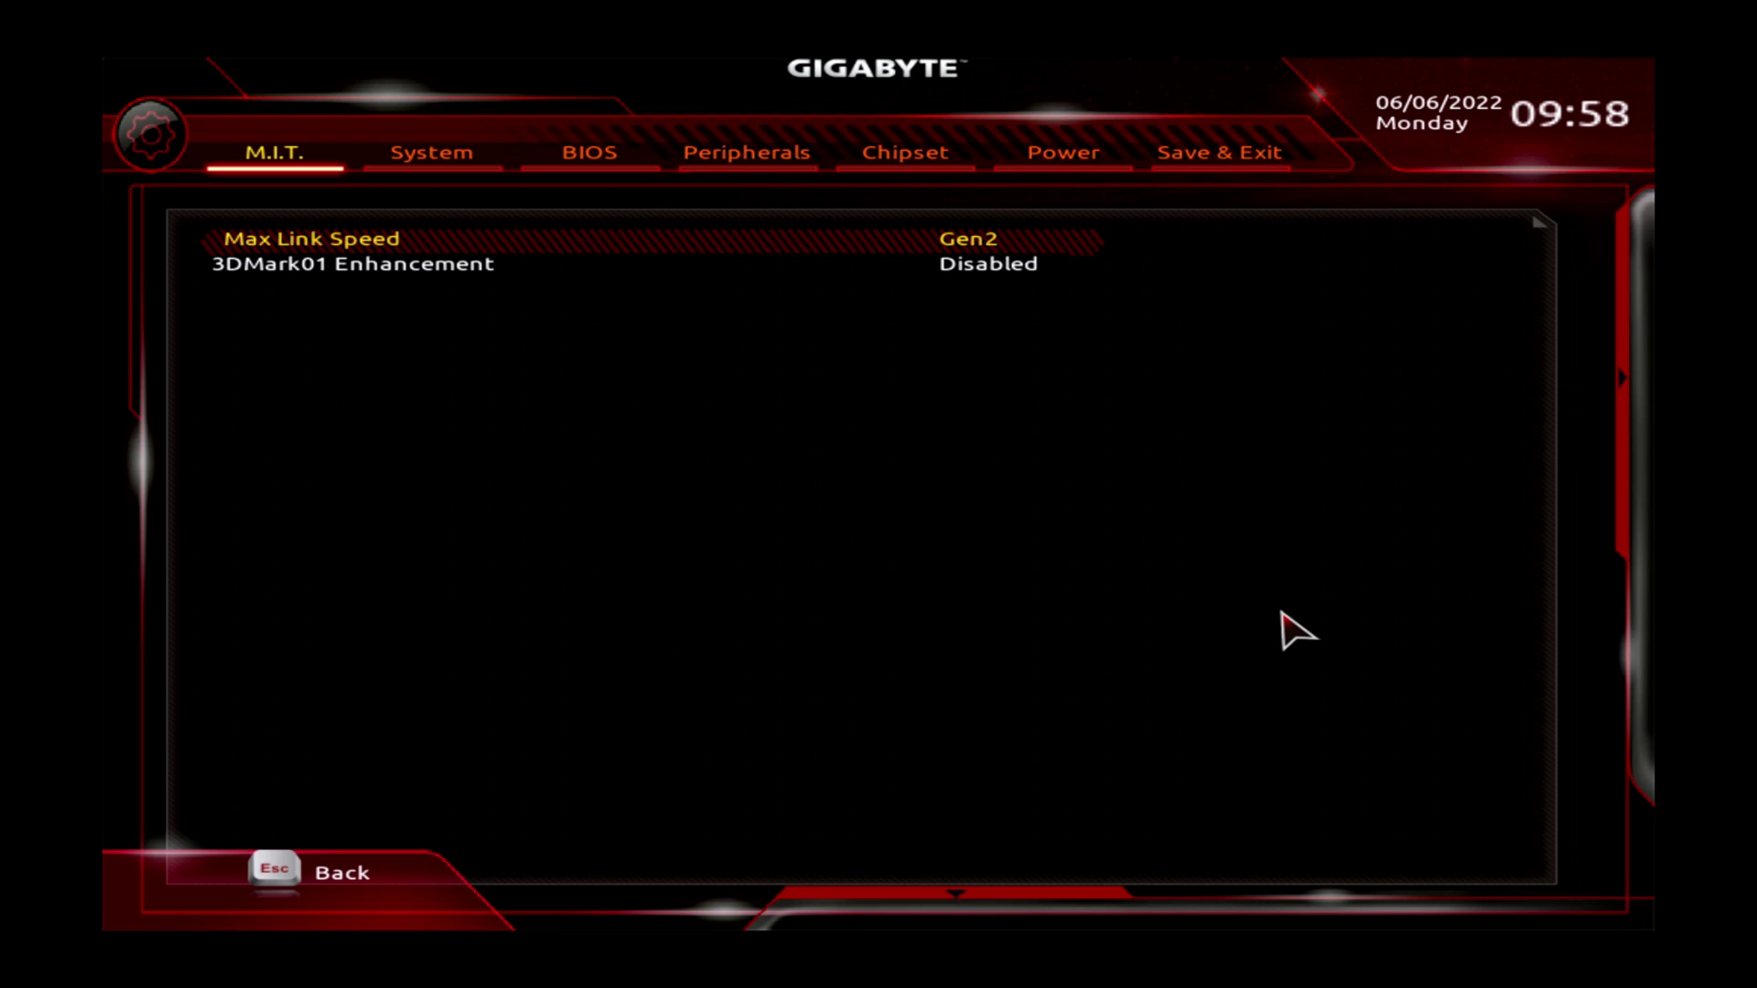
{"action": "left_click", "coordinate": [1208, 174]}
{"action": "left_click", "coordinate": [516, 229]}
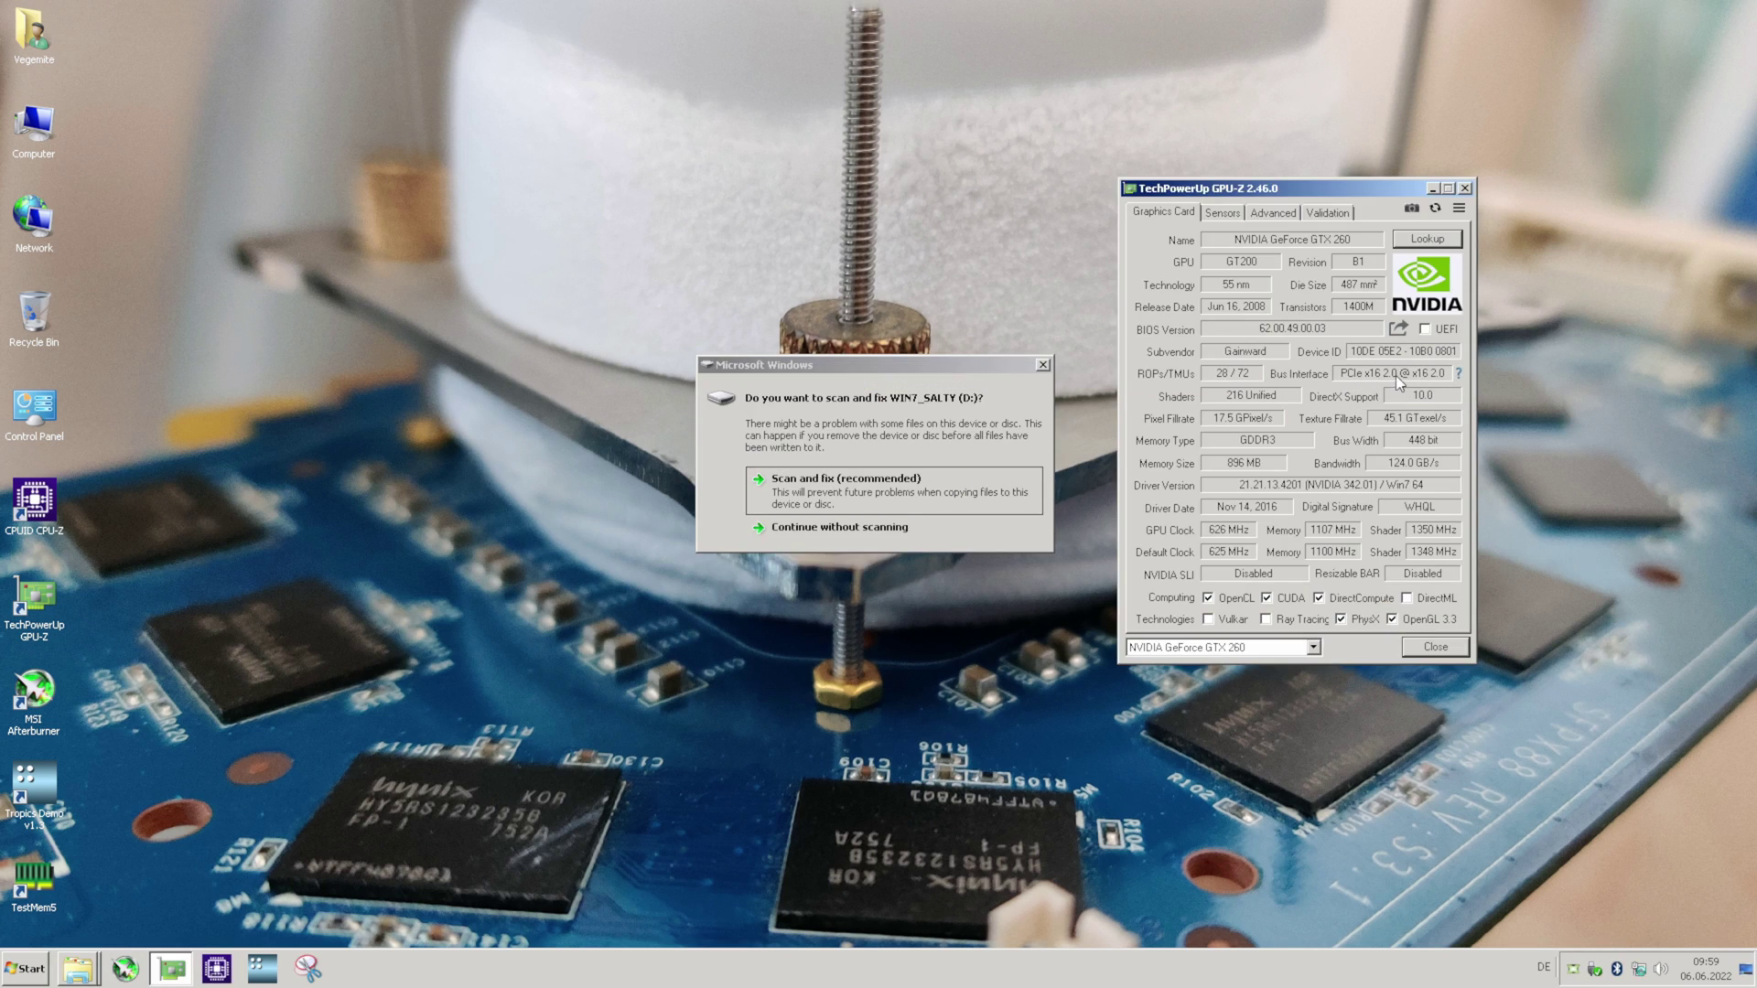
- Confirm the Bus Interface reads PCIe x16 2.0 @ x16 2.0 and dismiss the disk-scan prompt
{"action": "mouse_move", "coordinate": [1397, 375]}
{"action": "left_click", "coordinate": [1435, 647]}
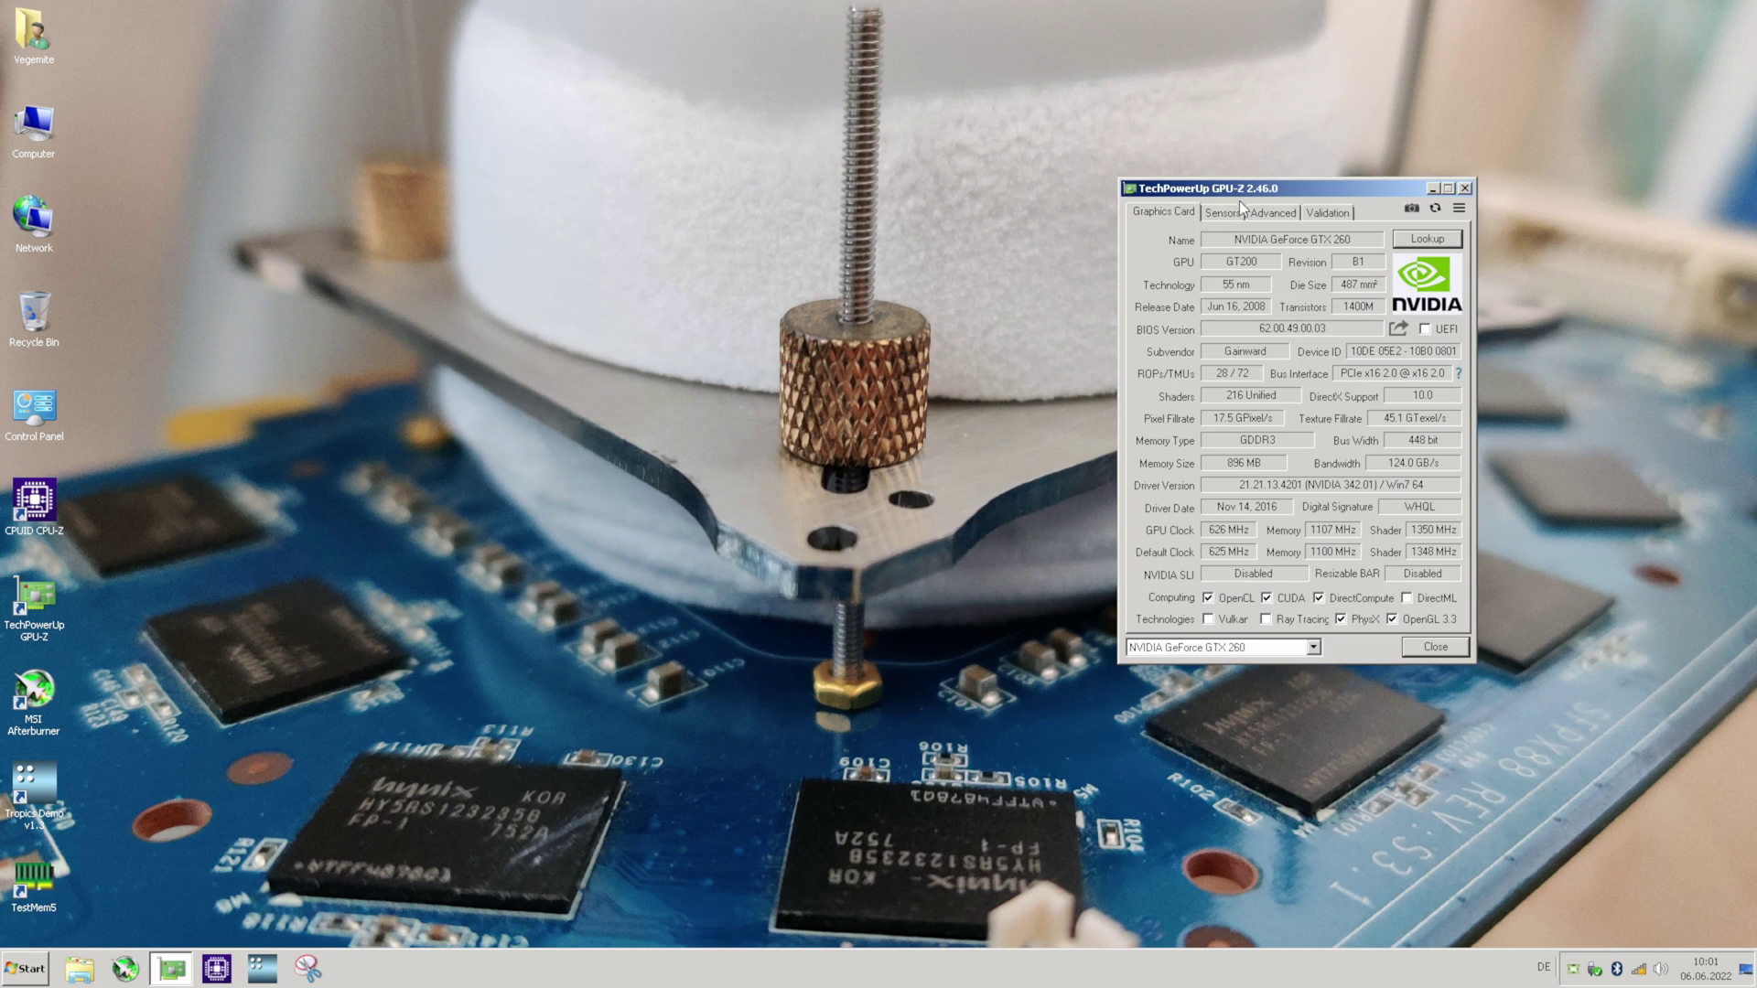
- Shift the GPU-Z window, showing the GTX 260 at PCIe x16 2.0, left on the desktop
{"action": "left_click_drag", "start_coordinate": [1243, 189], "coordinate": [1058, 185]}
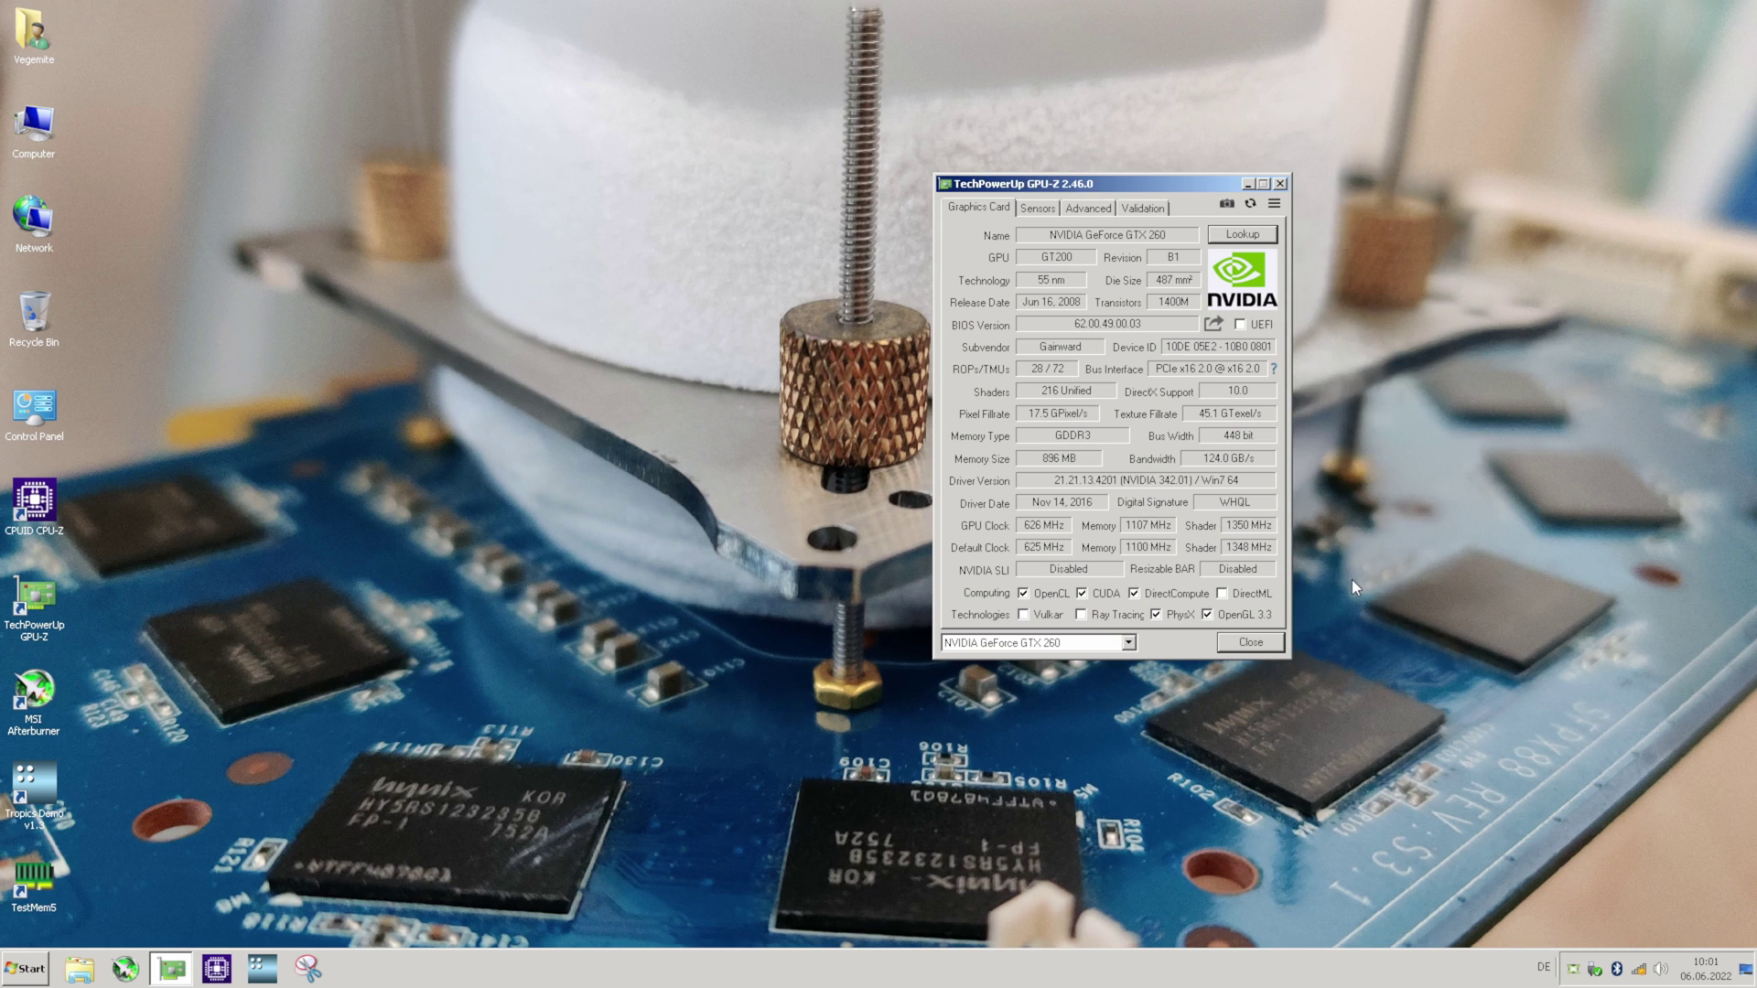